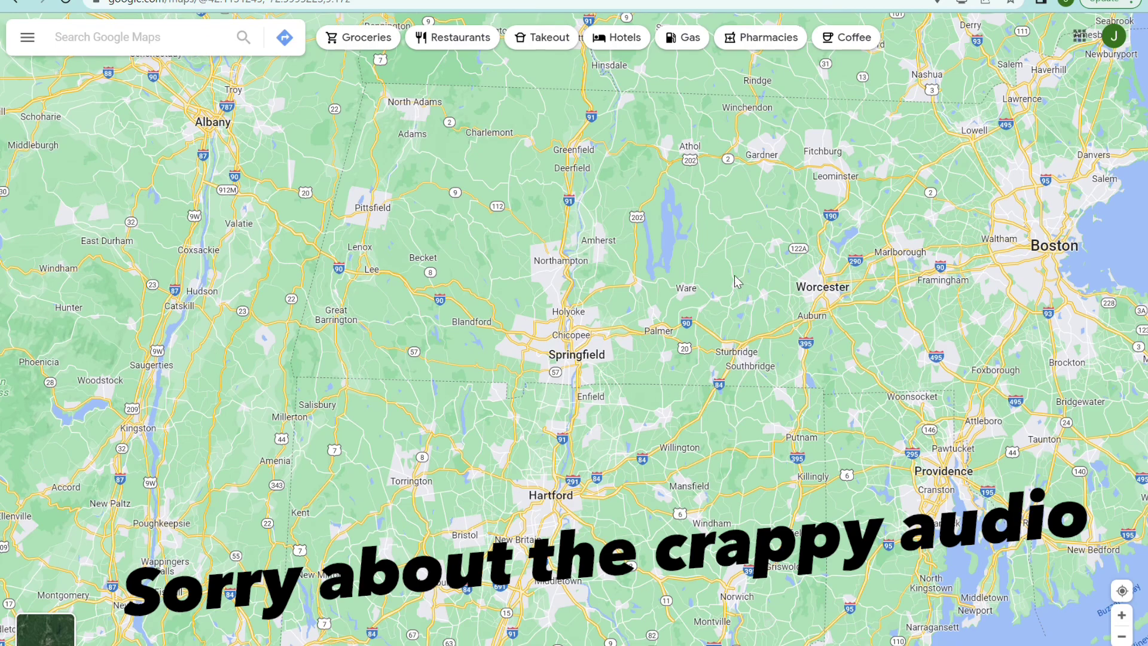
- Zoom the Google map in to Lake Warner near North Hadley, then back out around Amherst
scroll(698, 224, "up", 5)
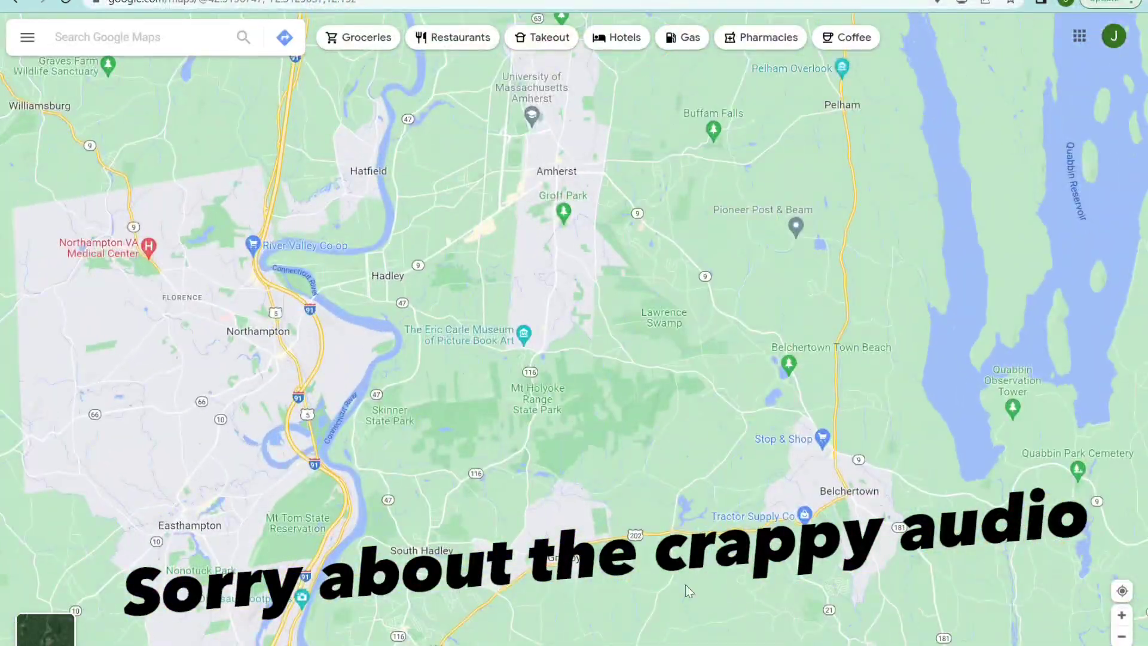
scroll(495, 271, "up", 4)
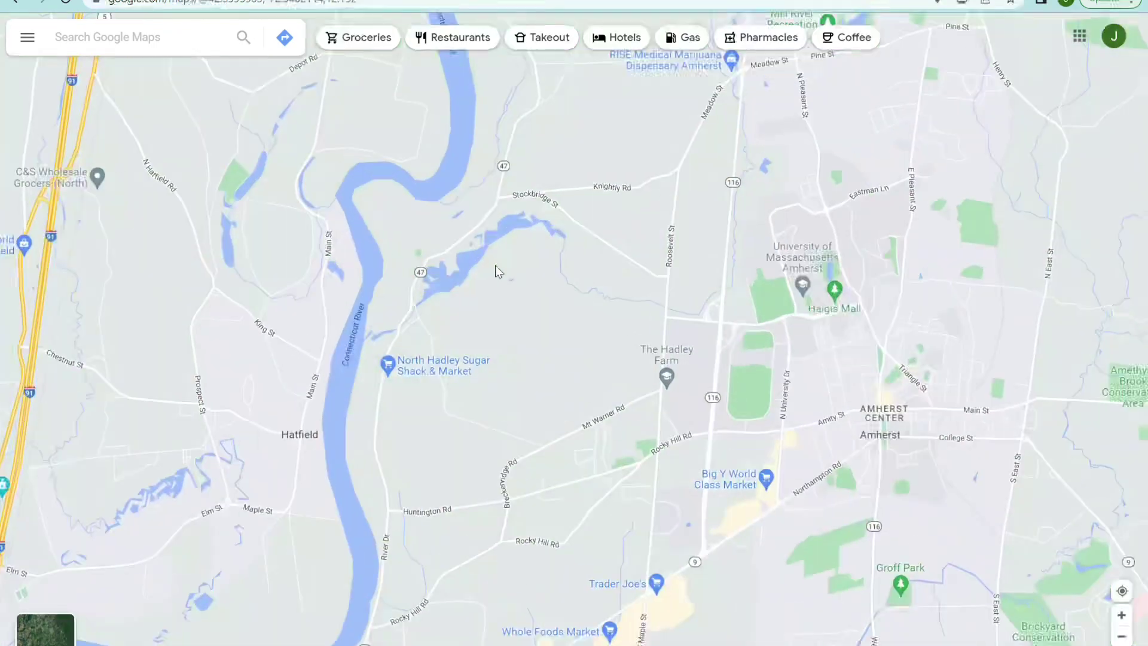
scroll(496, 267, "up", 3)
scroll(568, 314, "up", 2)
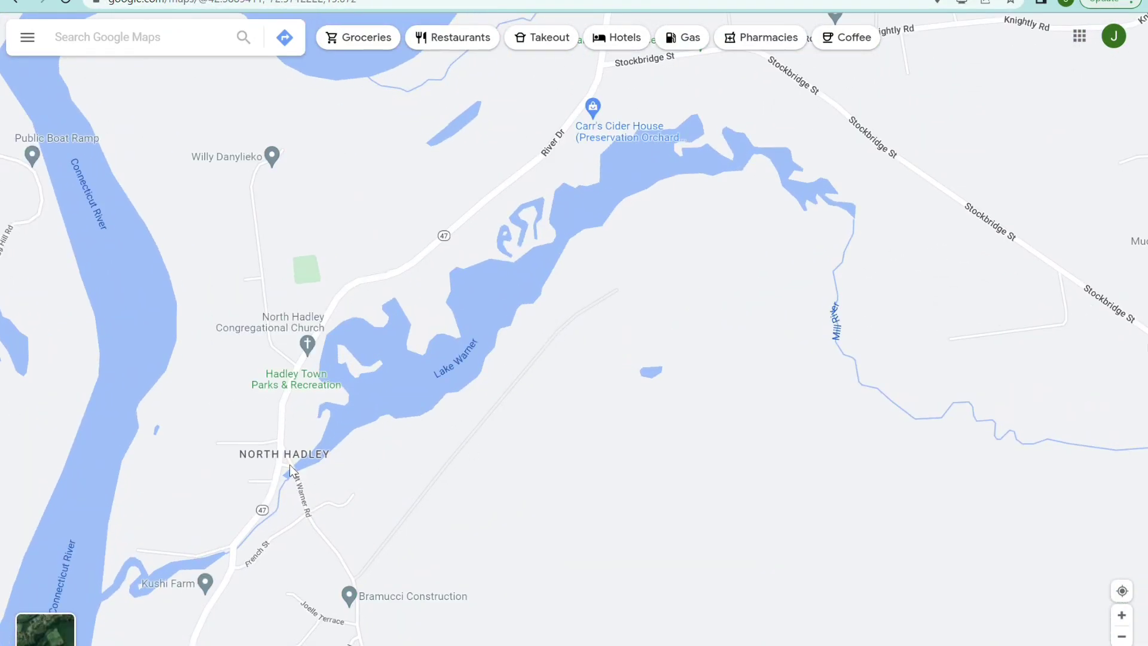
scroll(620, 296, "down", 2)
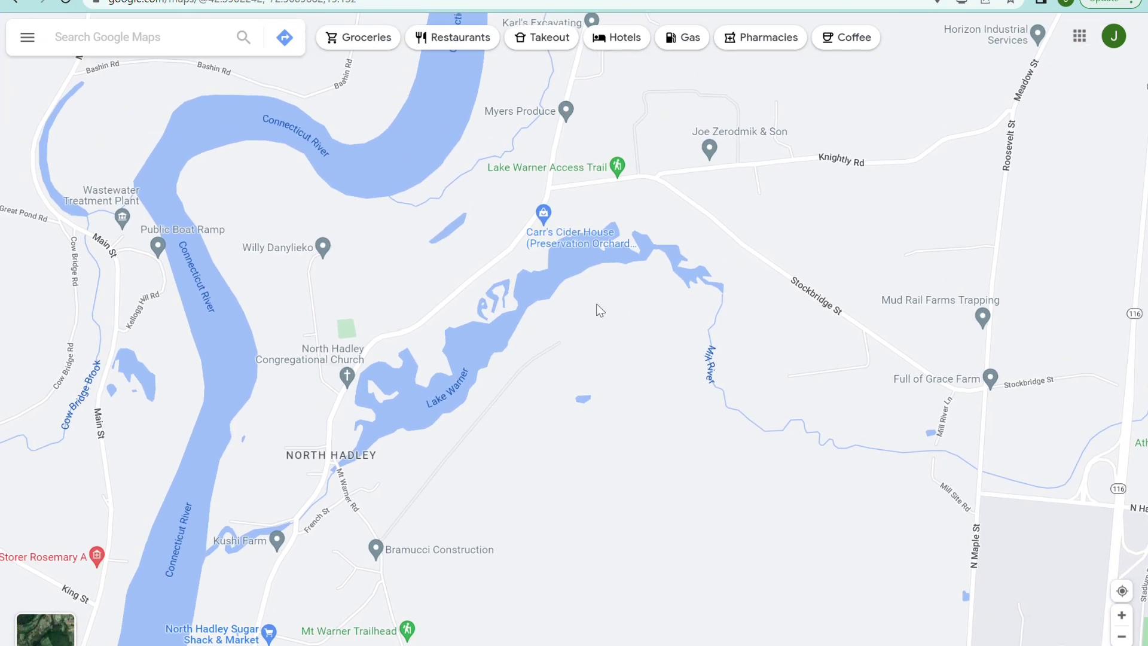
scroll(622, 293, "down", 8)
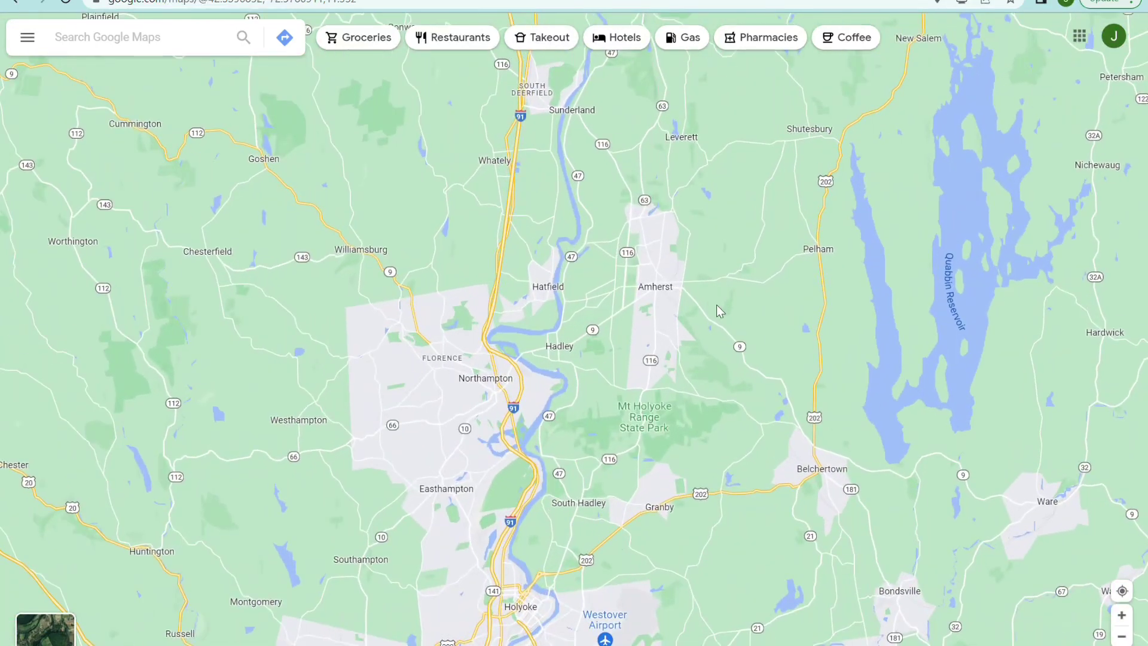
right_click(717, 305)
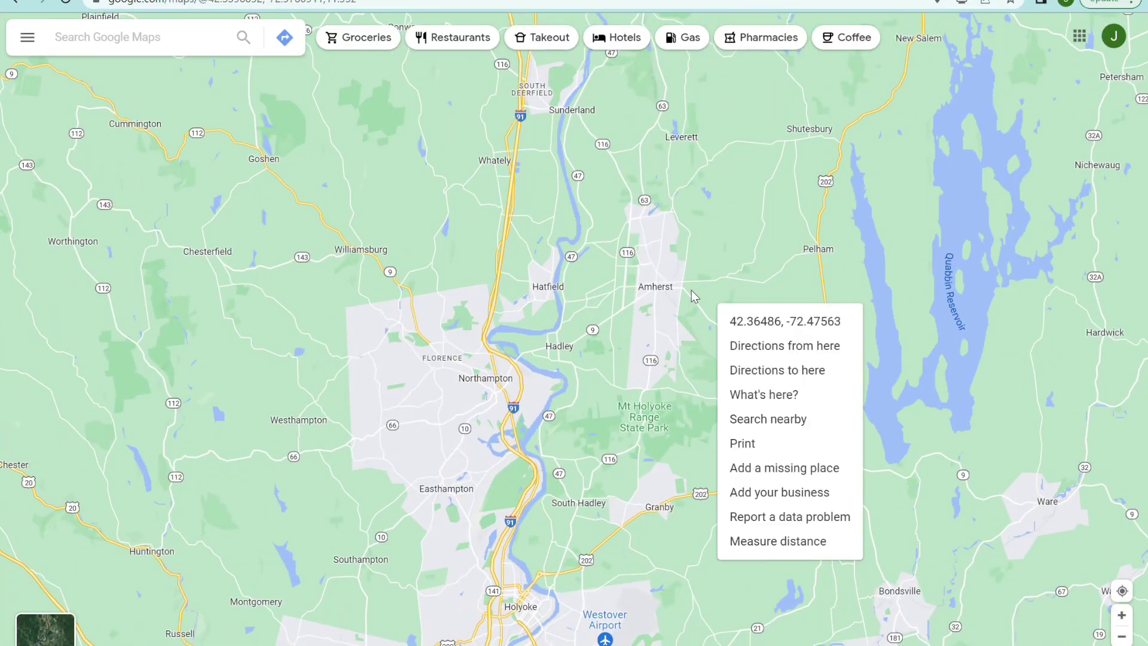
left_click(658, 273)
scroll(534, 287, "up", 1)
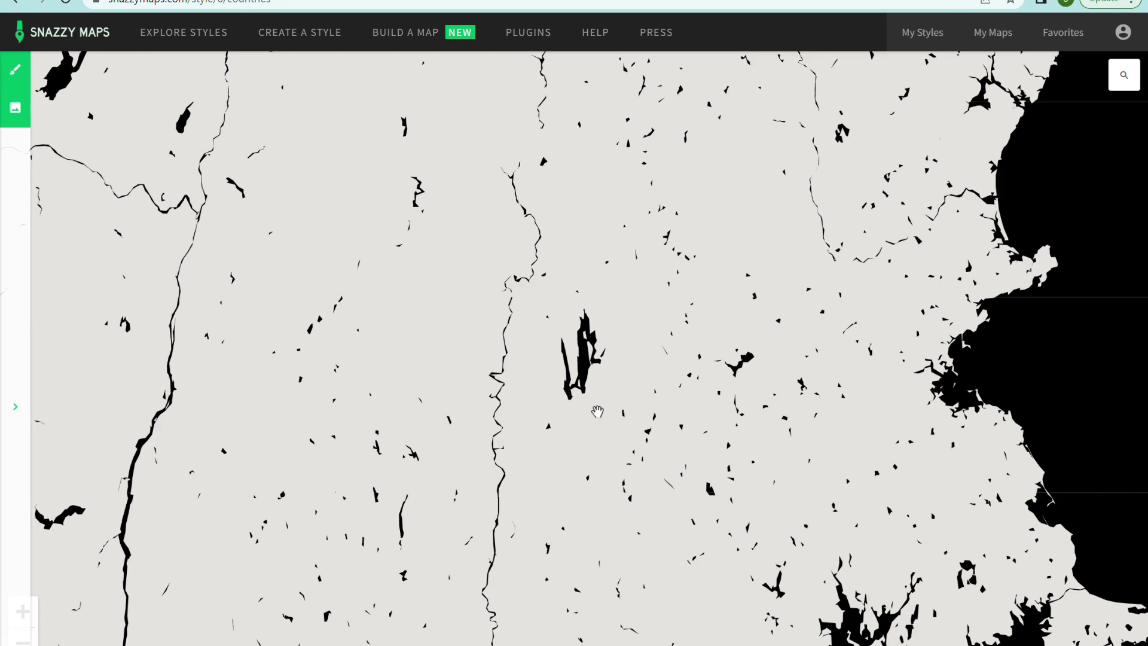
- Zoom and pan the Snazzy Maps view until Lake Warner by the Connecticut River bend fills the screen
scroll(534, 381, "up", 3)
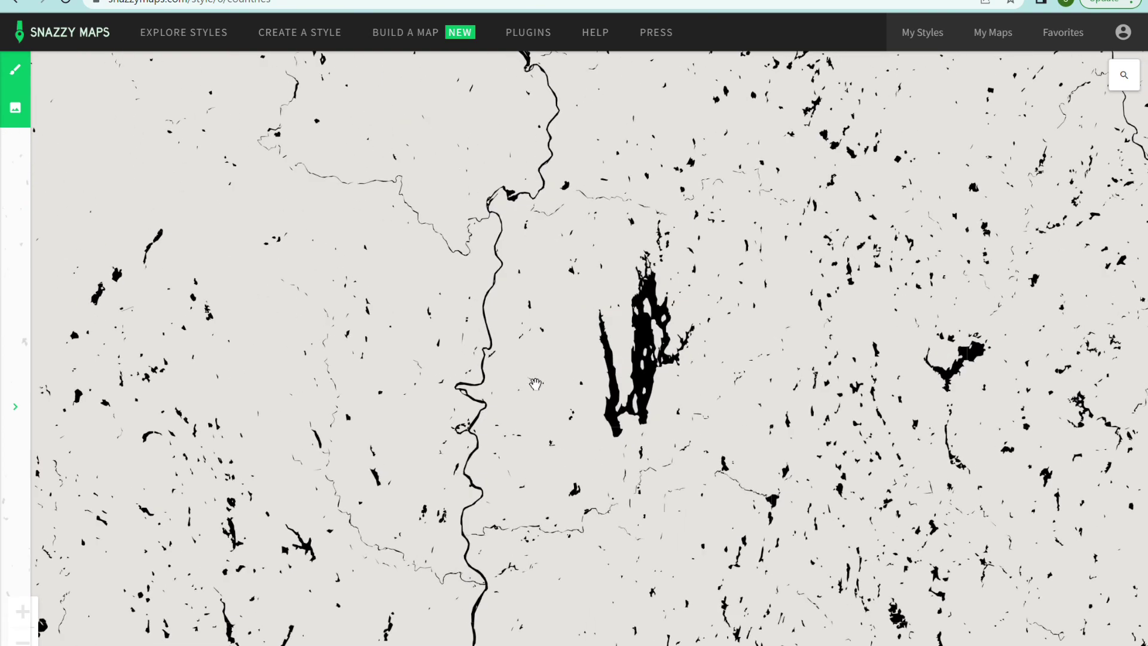
scroll(634, 393, "down", 5)
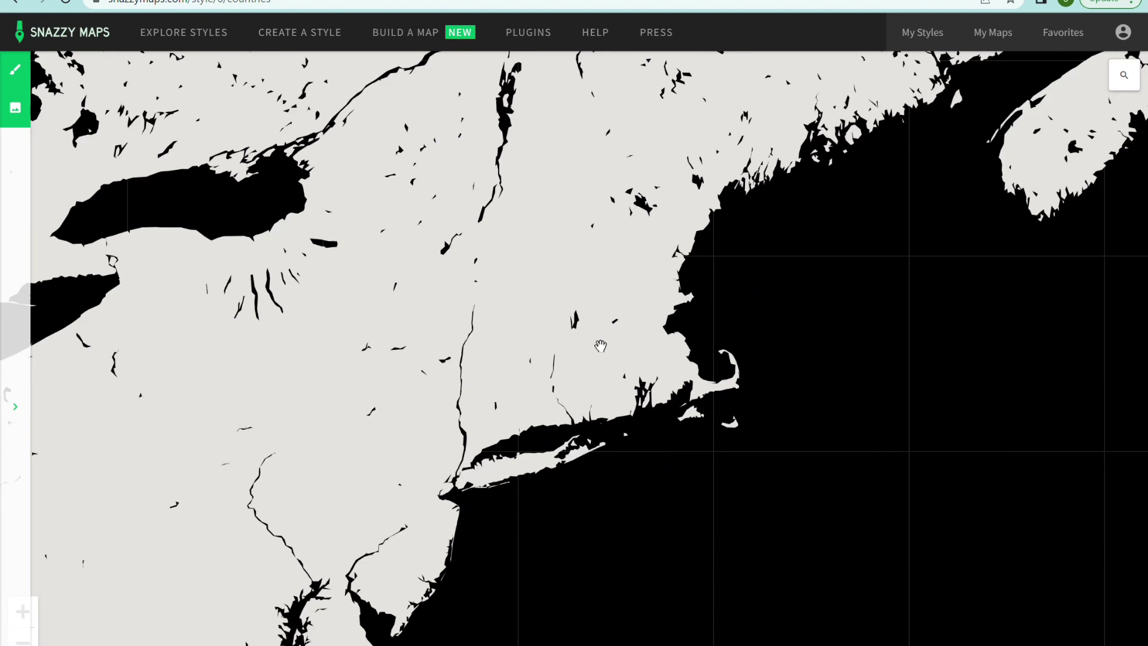
scroll(512, 298, "up", 3)
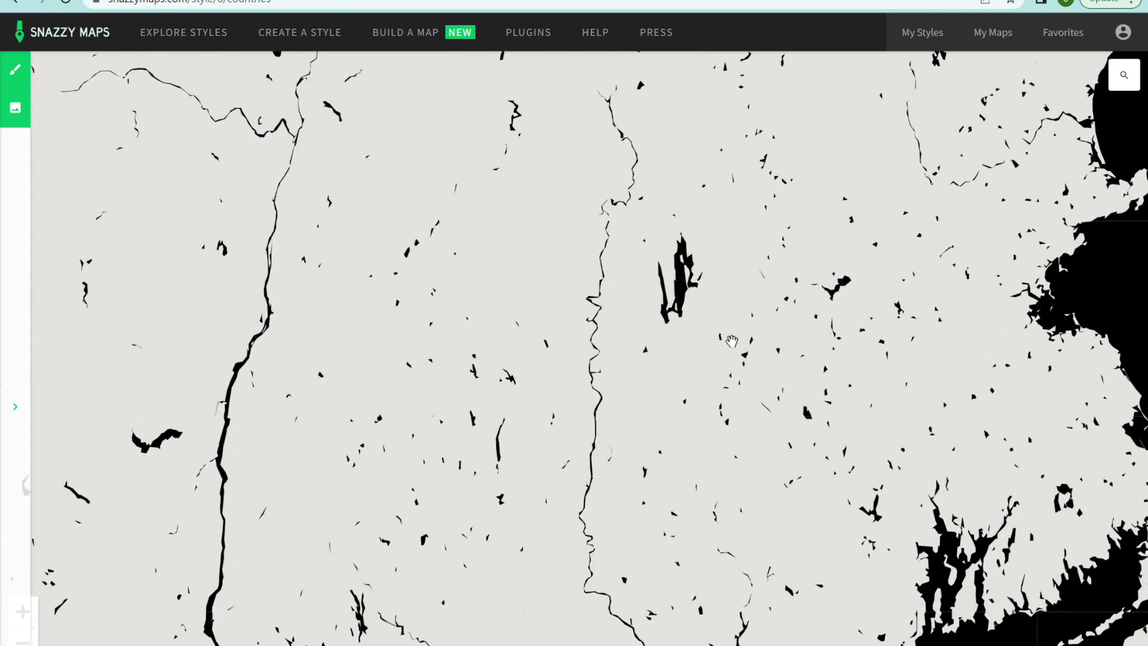
scroll(635, 290, "up", 3)
left_click_drag(641, 278, 585, 467)
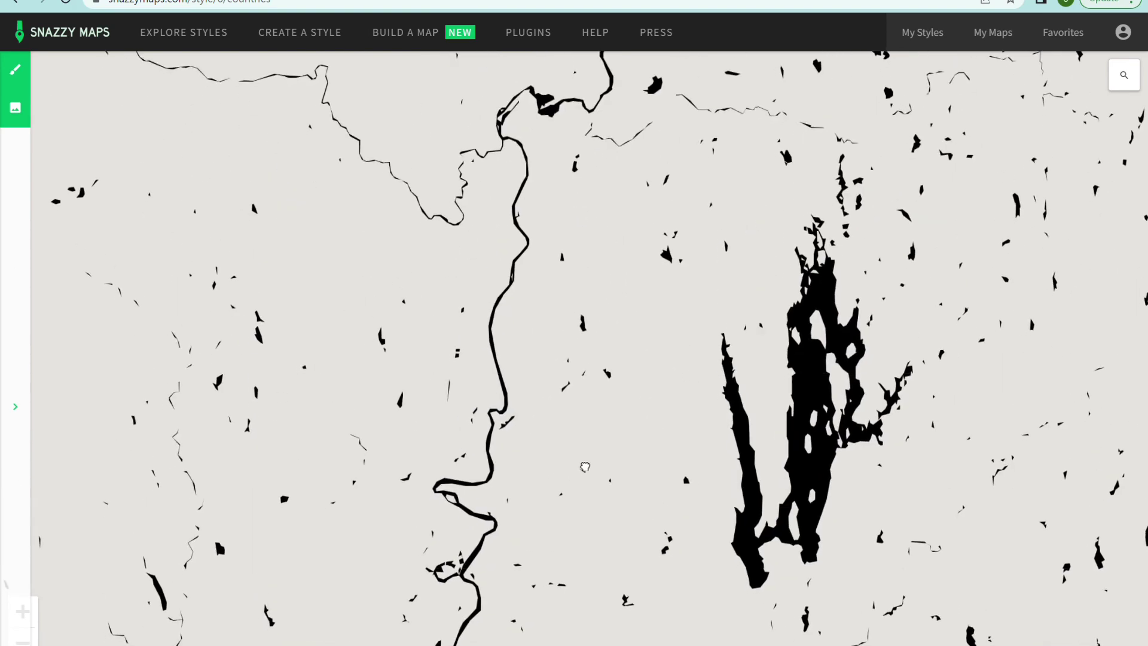
scroll(542, 423, "up", 4)
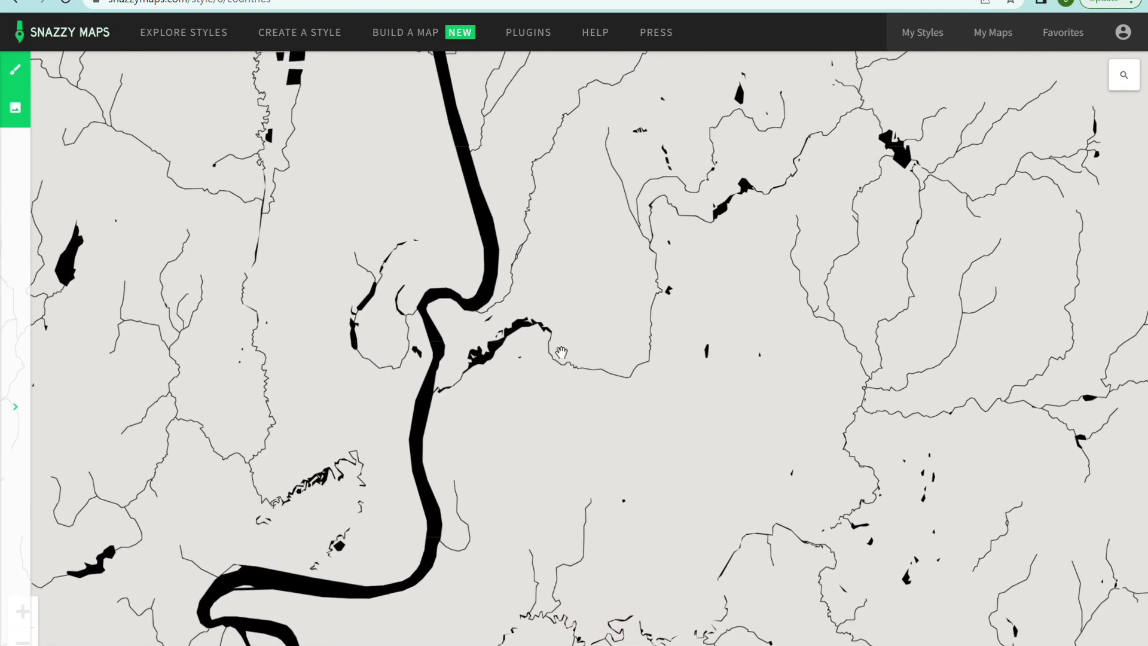
scroll(495, 405, "up", 3)
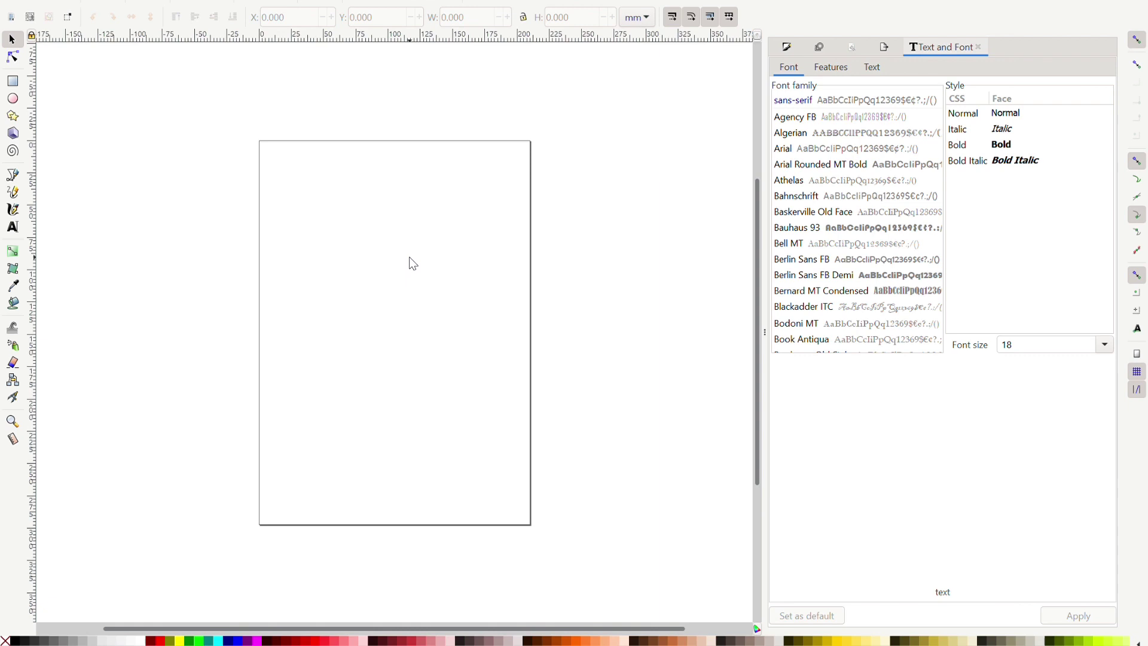
- Paste the captured Lake Warner map onto the Inkscape page
key("ctrl+v")
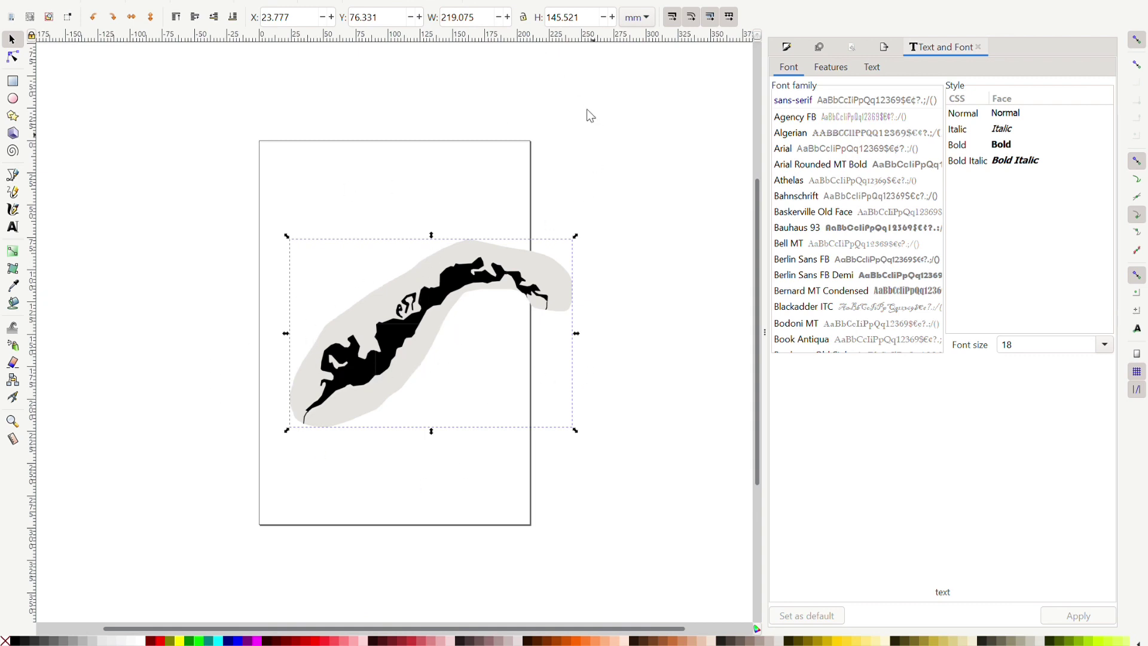
- Lock the aspect ratio and scale the lake image up to 303.986 × 201.923 mm
left_click(523, 22)
mouse_move(289, 343)
left_mouse_down()
mouse_move(173, 333)
mouse_move(309, 342)
mouse_move(278, 335)
left_mouse_up()
left_click_drag(277, 238, 241, 197)
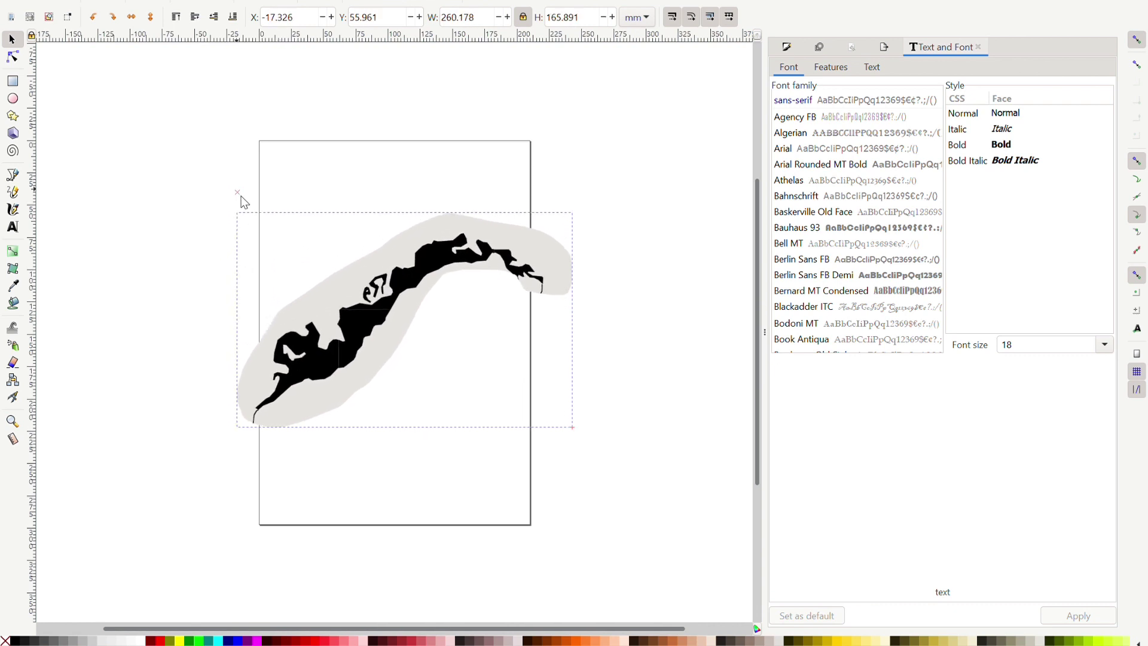
key("ctrl+z")
key("ctrl+z")
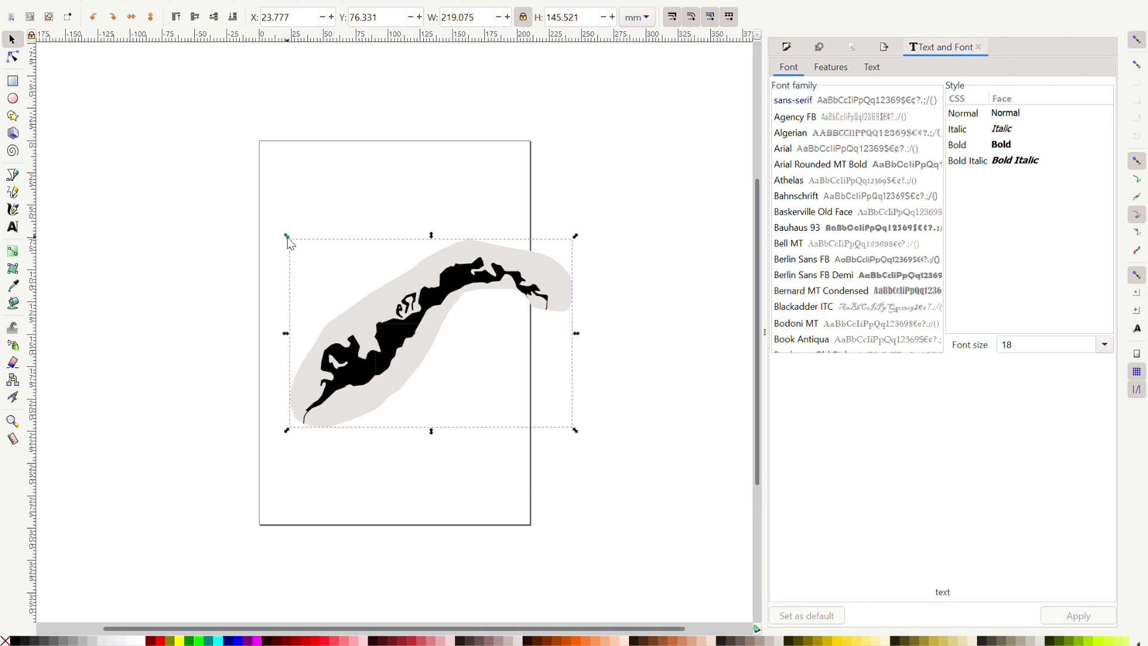
left_click_drag(287, 236, 213, 243)
left_click_drag(324, 289, 389, 309)
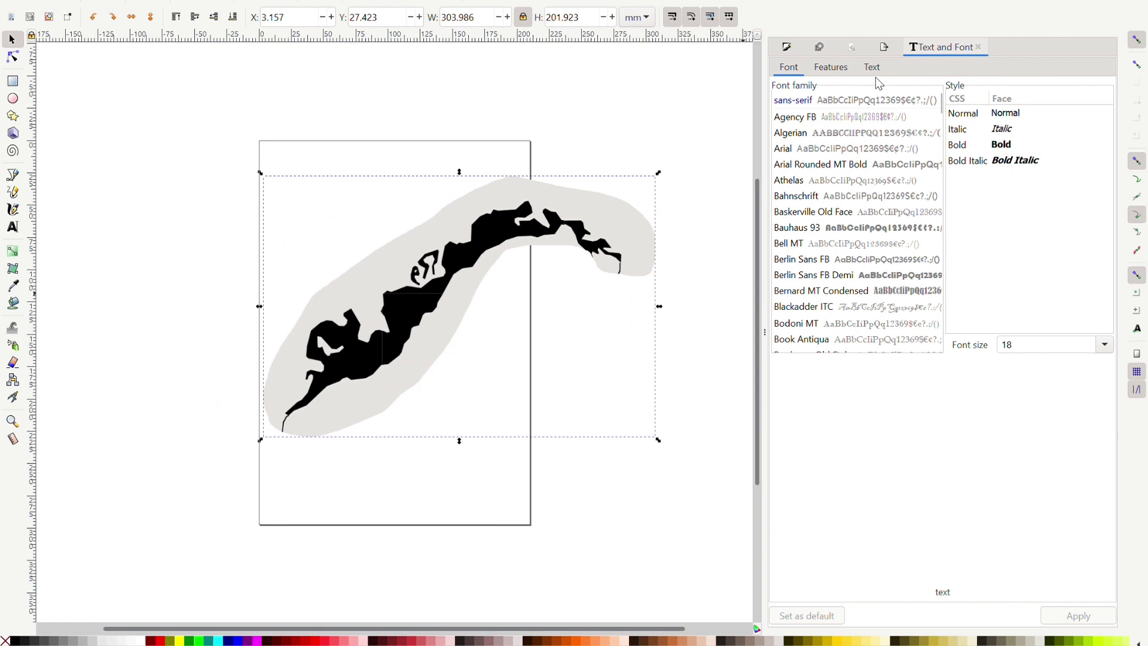
- Trace the lake bitmap into a black vector shape at 0.450 brightness cutoff and delete the original image
left_click(821, 47)
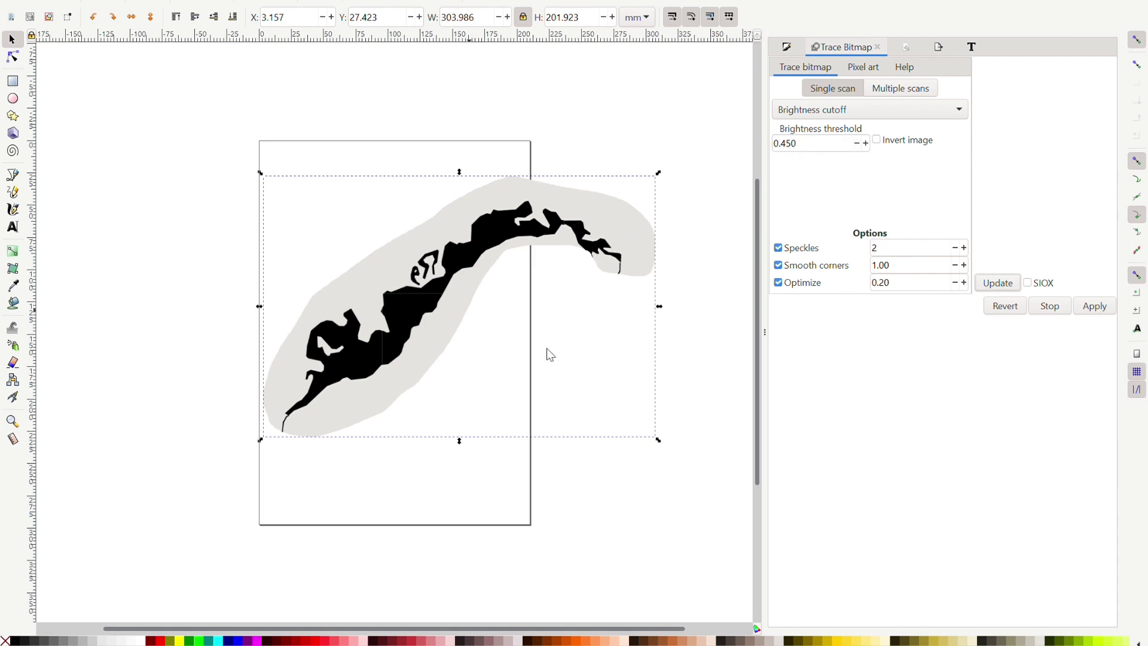
left_click(1095, 305)
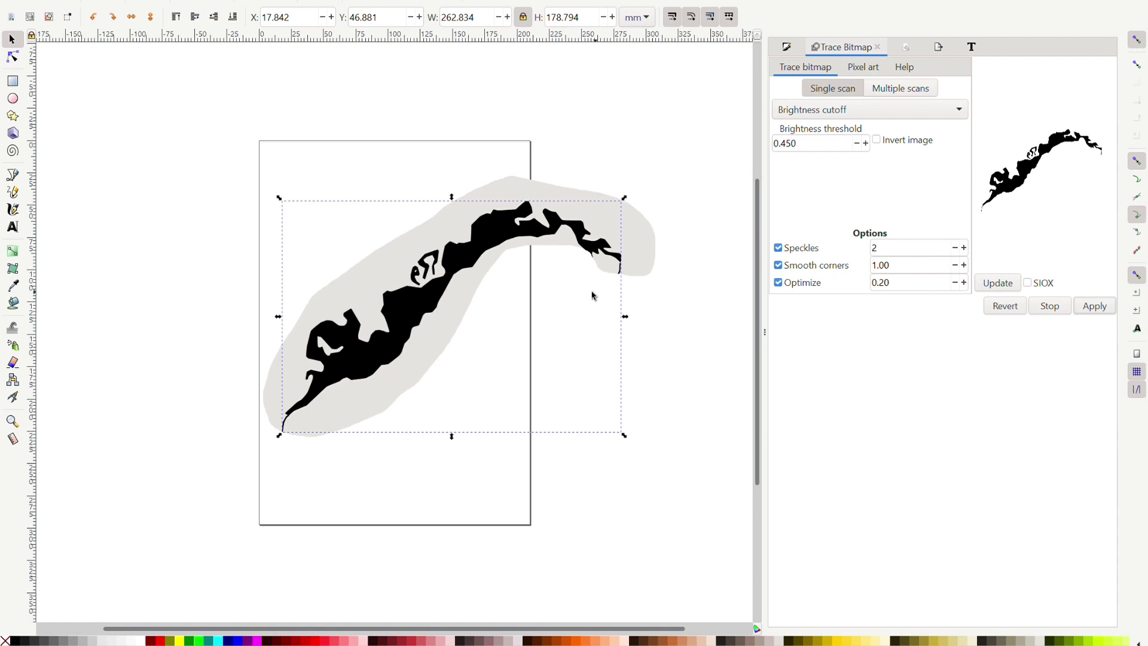
left_click_drag(469, 245, 320, 154)
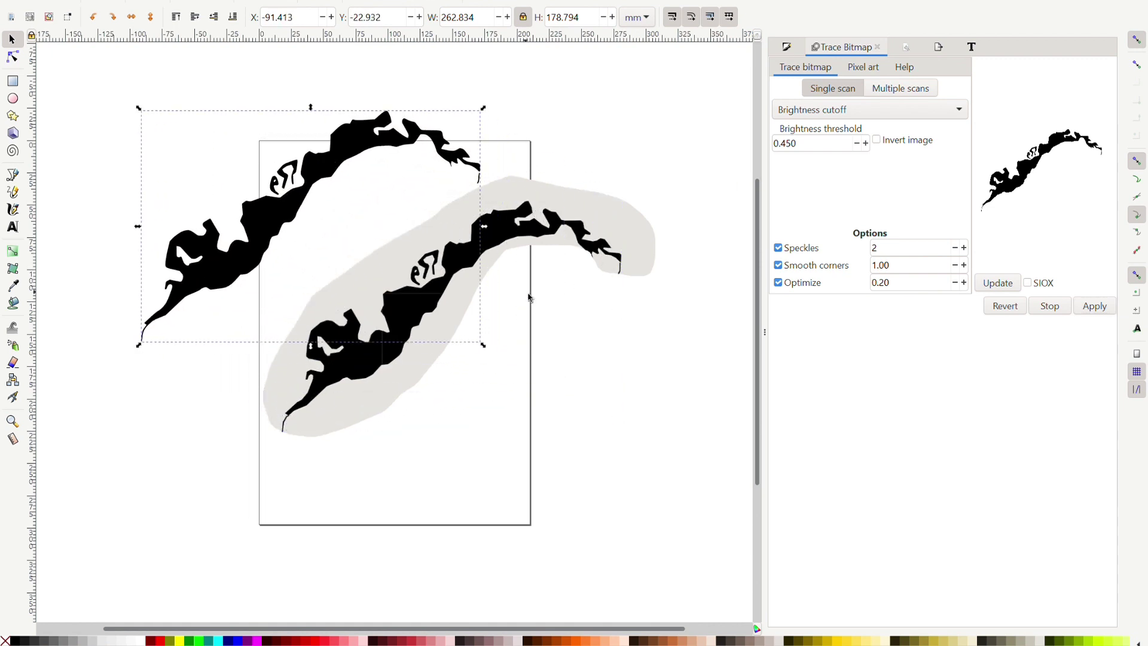
left_click(532, 236)
key("Delete")
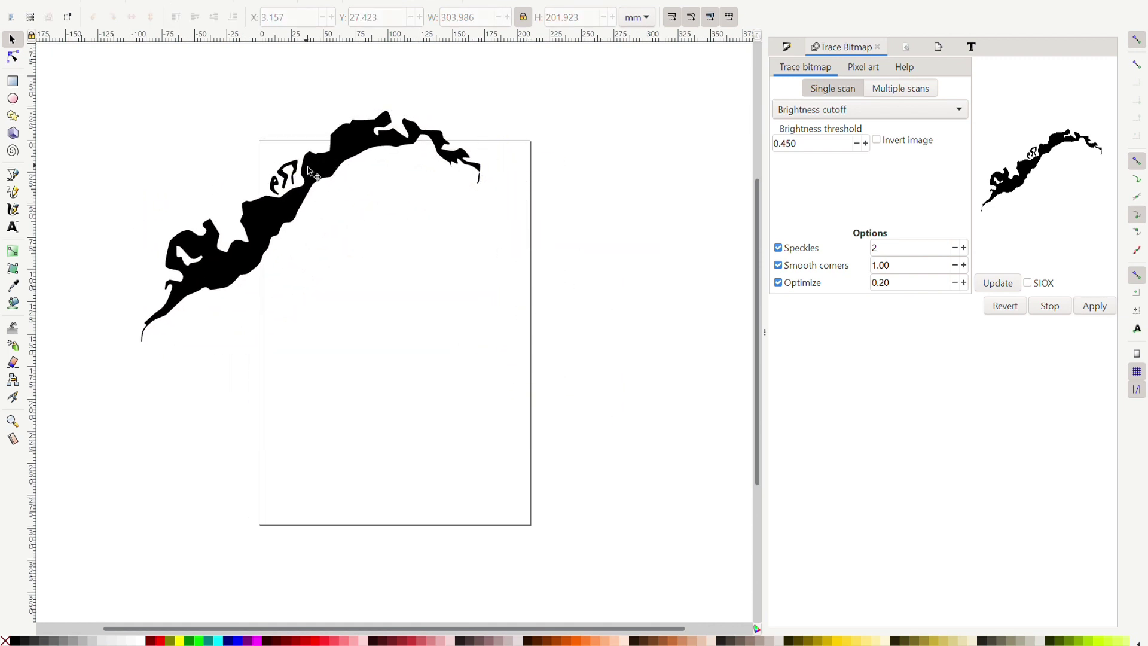
left_click_drag(309, 172, 469, 250)
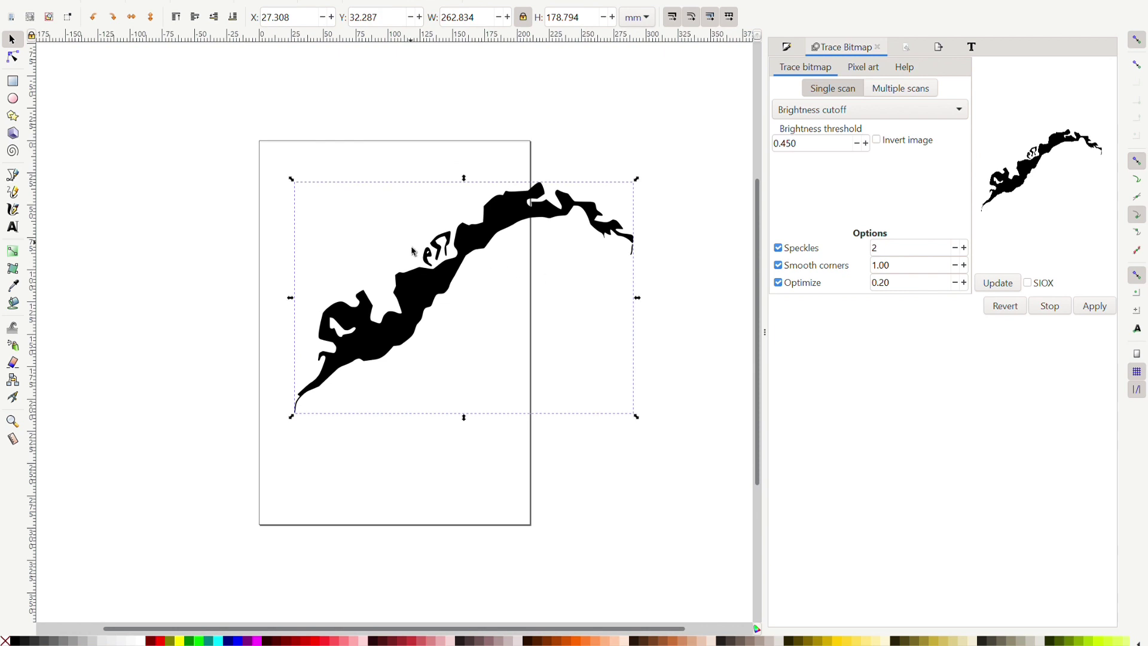
- Erase the thin stray tail at the lake outline's lower-left end
left_click(14, 364)
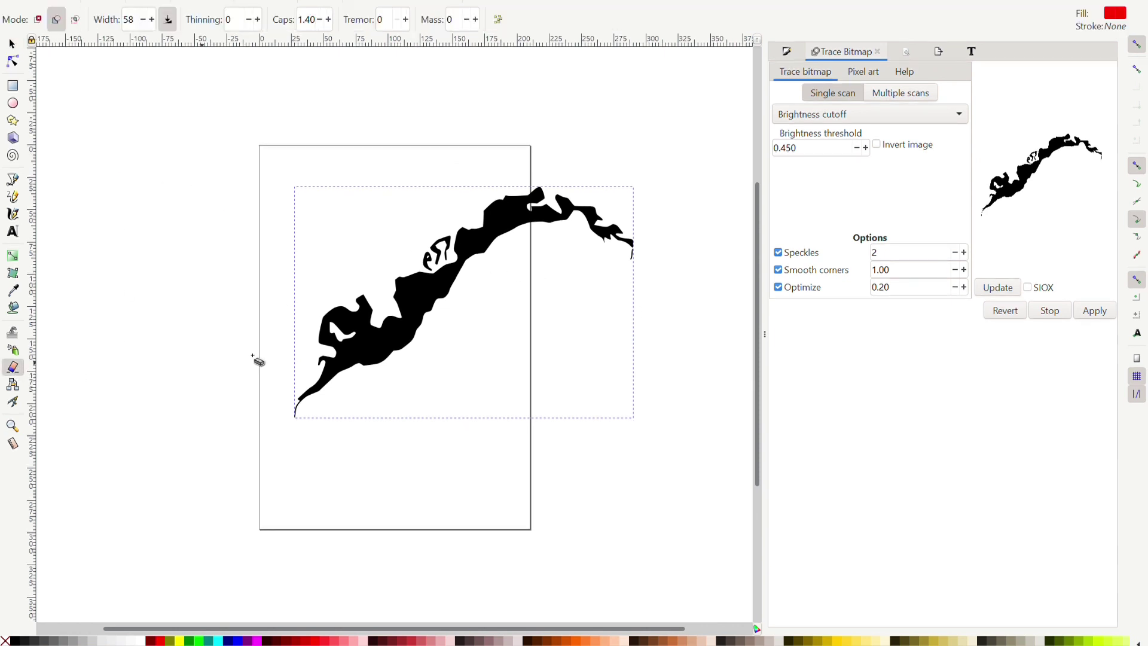
scroll(270, 268, "up", 5, "ctrl")
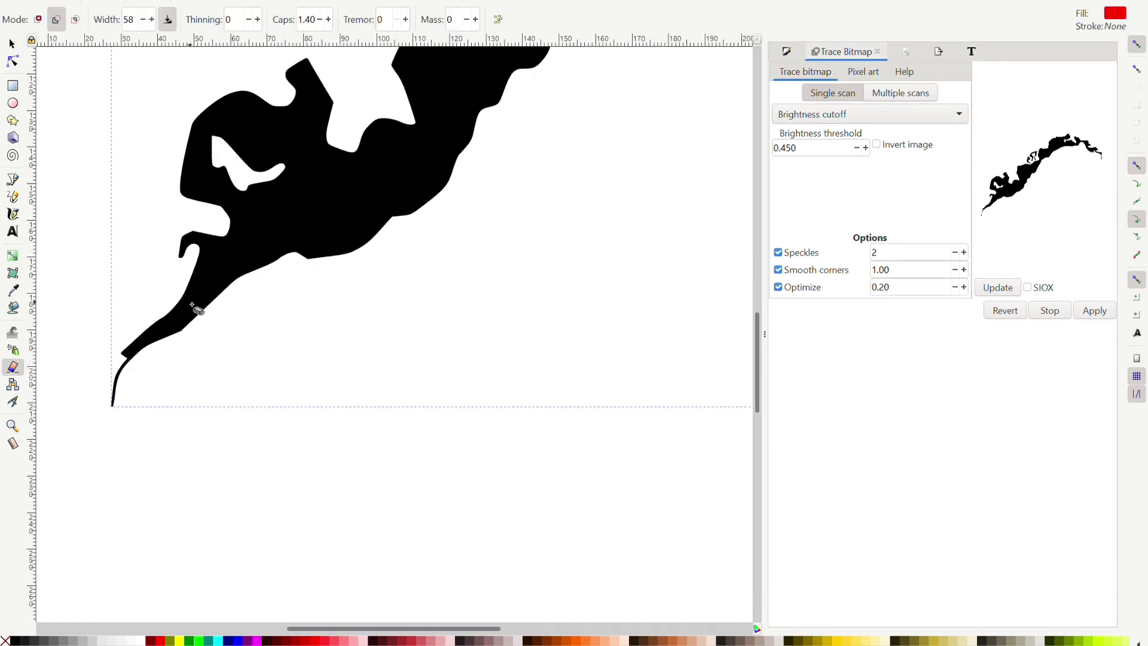
scroll(192, 307, "left", 3)
scroll(377, 331, "up", 2, "ctrl")
mouse_move(238, 199)
left_mouse_down()
mouse_move(364, 242)
mouse_move(317, 244)
mouse_move(294, 299)
mouse_move(289, 234)
mouse_move(324, 234)
mouse_move(308, 211)
left_mouse_up()
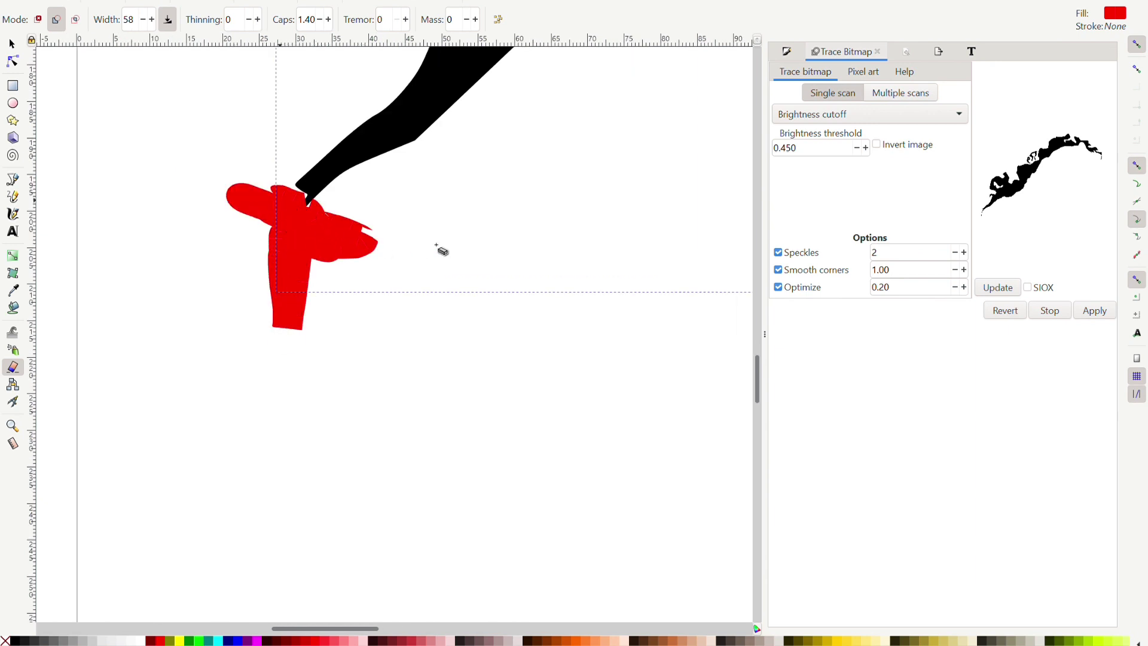
- Erase the thin stray piece at the lake outline's right end
scroll(438, 248, "down", 1, "ctrl")
scroll(382, 240, "right", 5)
scroll(335, 231, "up", 6)
scroll(561, 218, "down", 3, "ctrl")
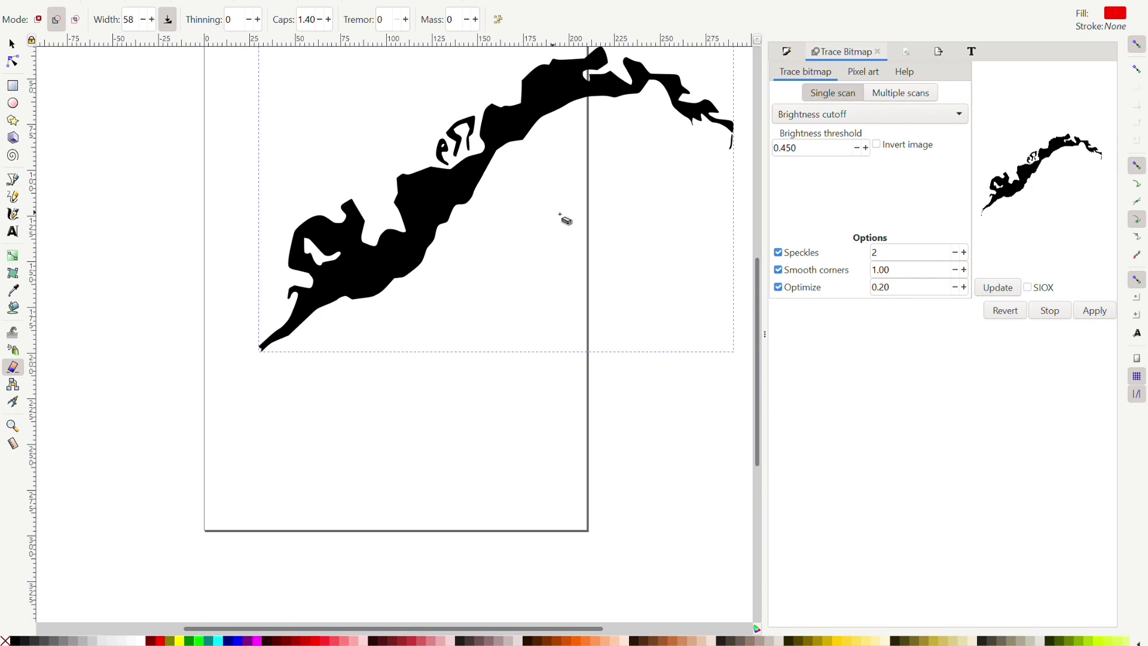
scroll(377, 271, "right", 3)
scroll(562, 213, "up", 2, "ctrl")
scroll(637, 182, "up", 1, "ctrl")
scroll(639, 184, "right", 5)
scroll(295, 492, "up", 4)
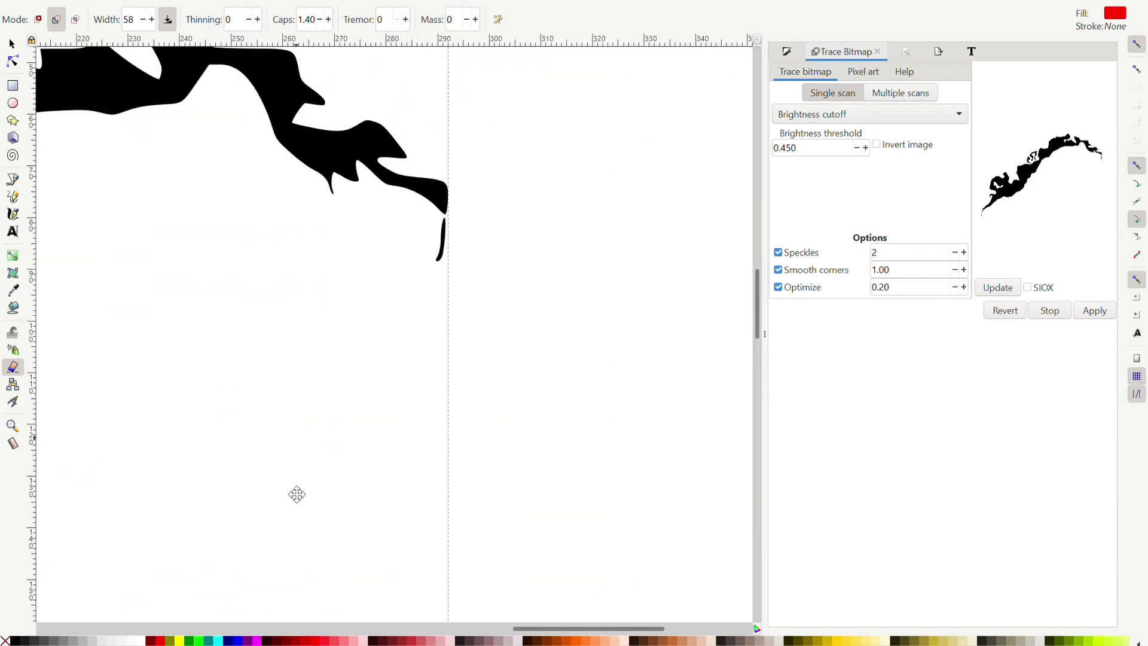
mouse_move(436, 367)
left_mouse_down()
mouse_move(428, 303)
mouse_move(446, 287)
left_mouse_up()
mouse_move(428, 276)
left_mouse_down()
mouse_move(410, 282)
mouse_move(443, 293)
left_mouse_up()
scroll(395, 353, "down", 5, "ctrl")
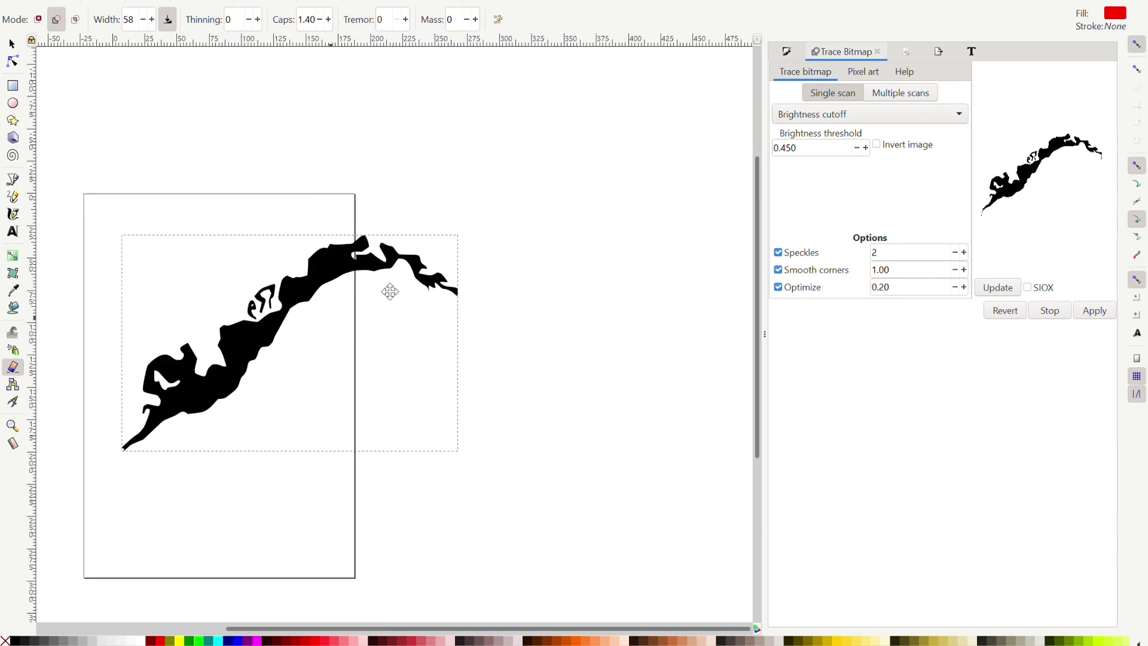
scroll(386, 281, "left", 5)
scroll(386, 281, "down", 3)
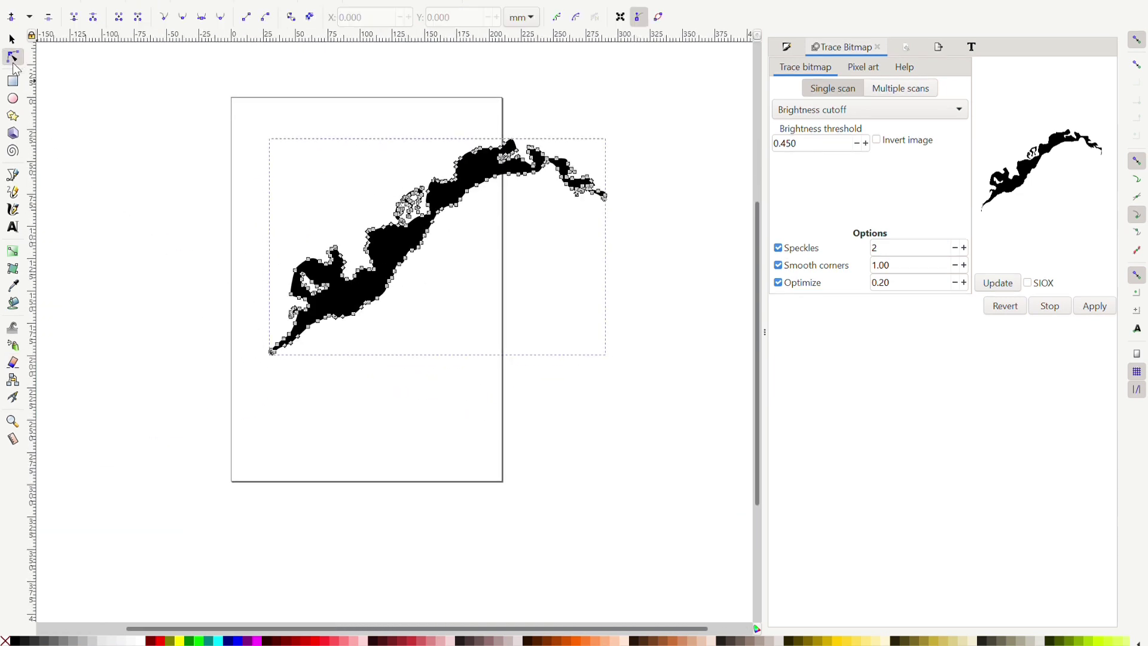
- Delete the jagged nodes at the lake outline's lower-left tip
scroll(325, 333, "up", 5)
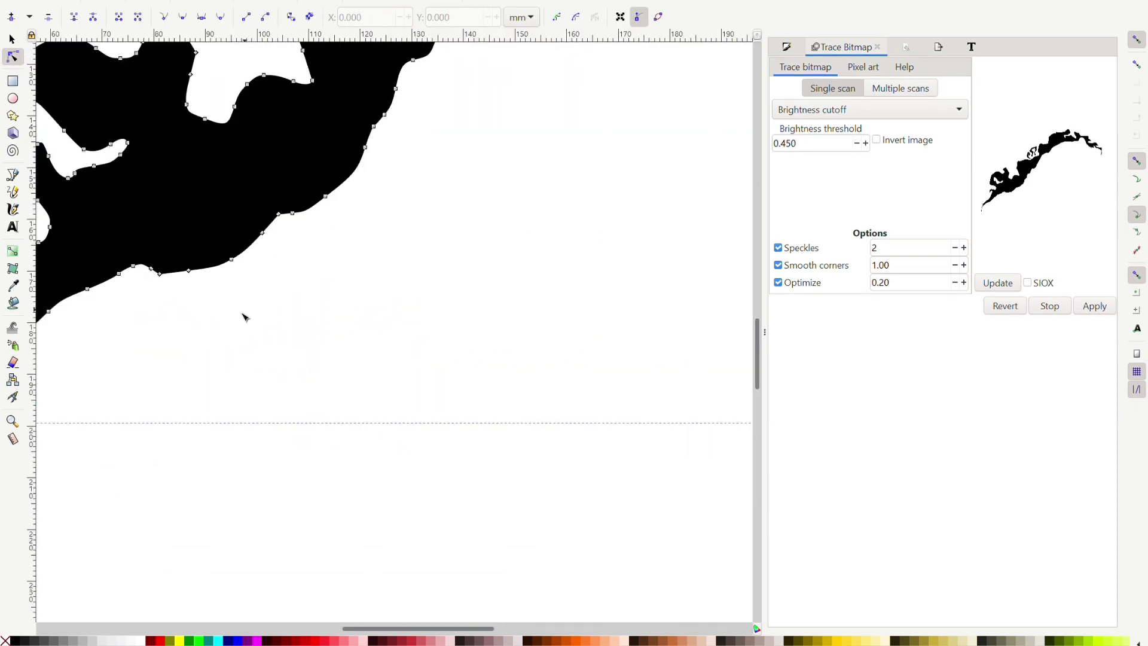
scroll(520, 246, "down", 2)
scroll(269, 367, "up", 3)
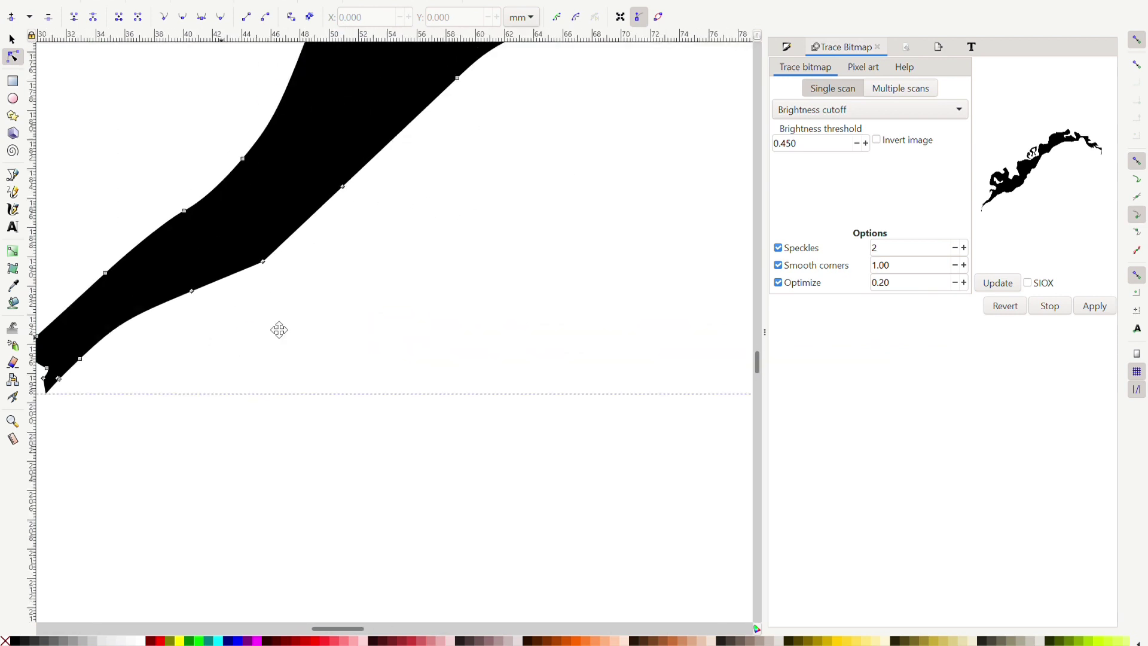
scroll(604, 231, "up", 2)
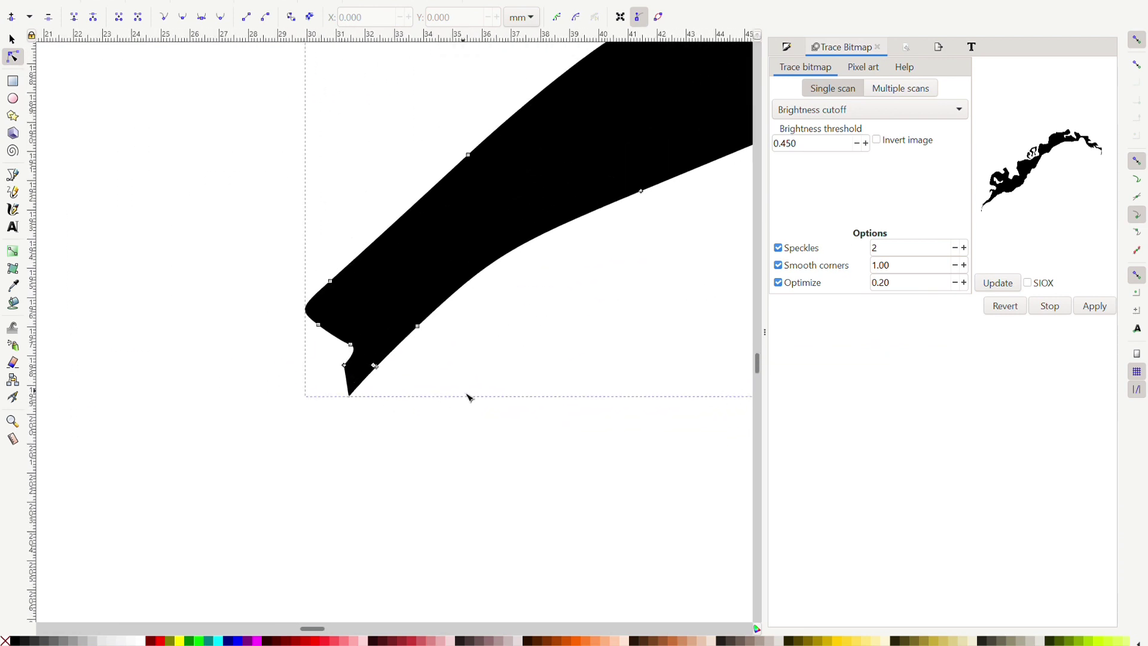
left_click_drag(417, 453, 326, 329)
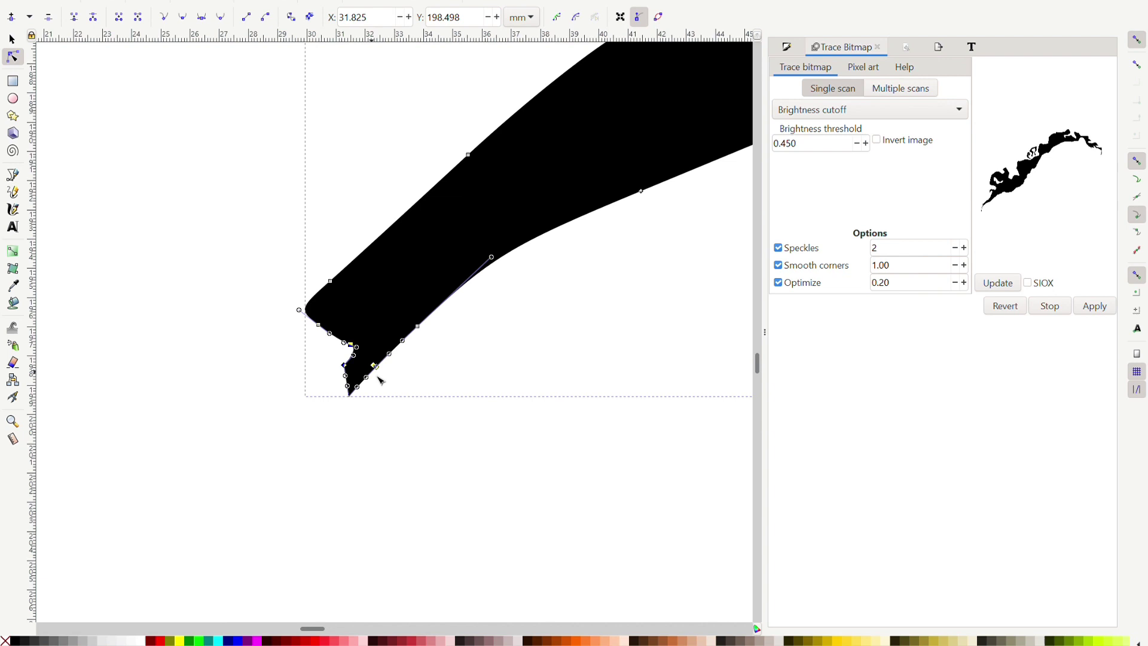
key("Delete")
left_click(518, 387)
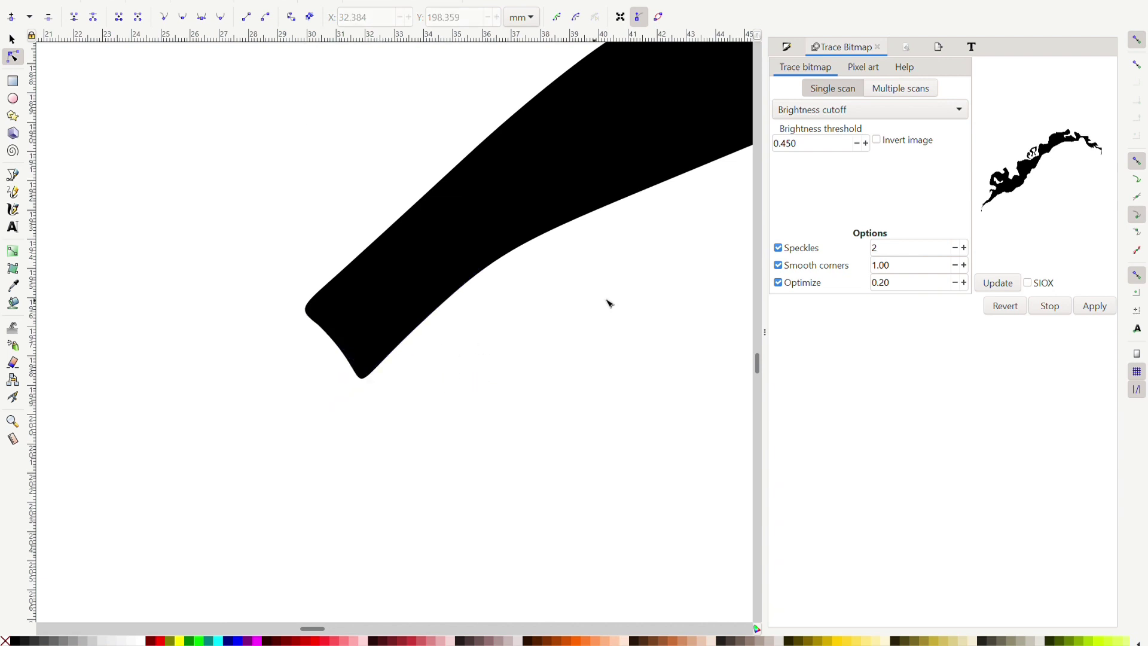
- Round off the end of the right tail by pulling its tip node's curve outward
scroll(499, 331, "right", 1)
scroll(499, 332, "right", 8)
scroll(499, 332, "up", 3)
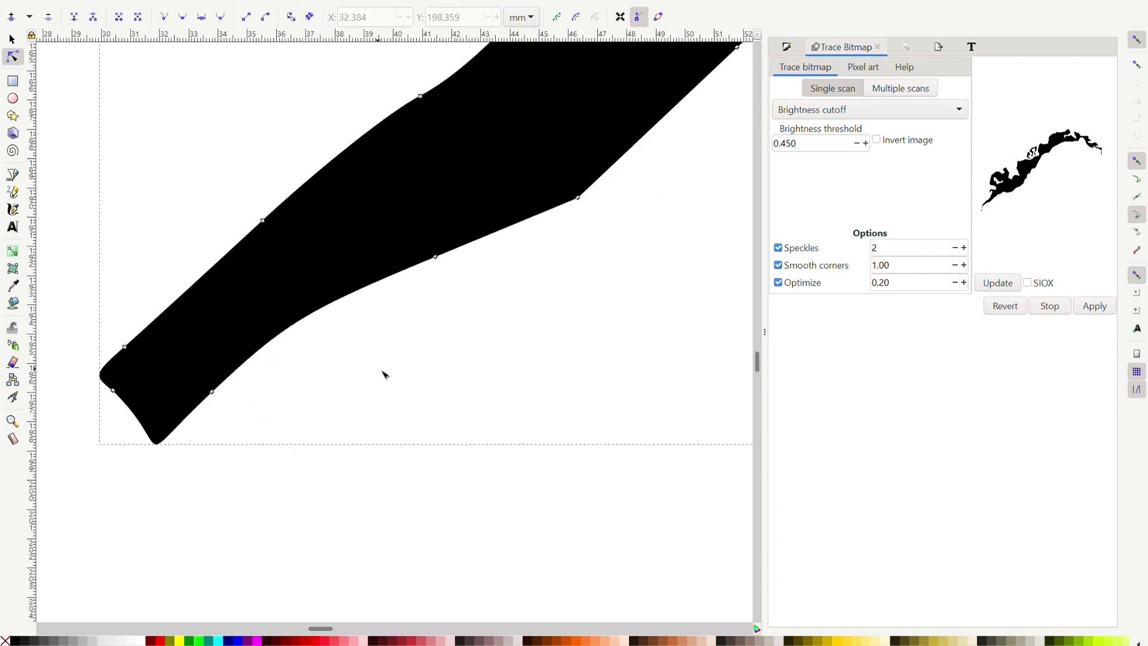
scroll(416, 351, "down", 6)
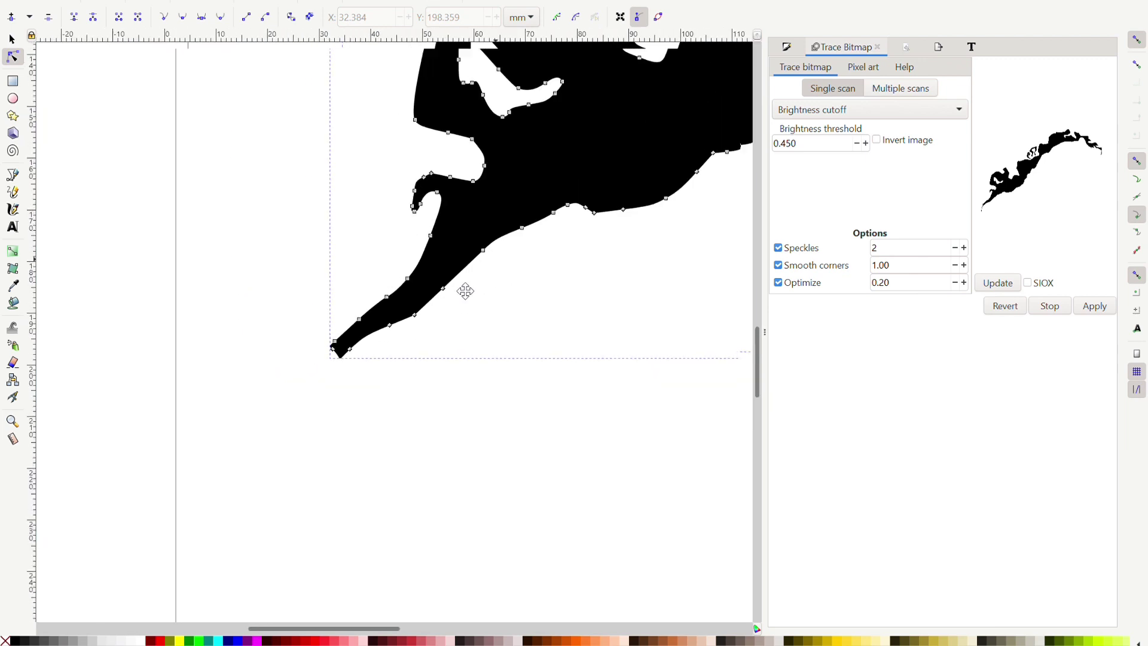
scroll(406, 285, "right", 8)
scroll(406, 285, "up", 4)
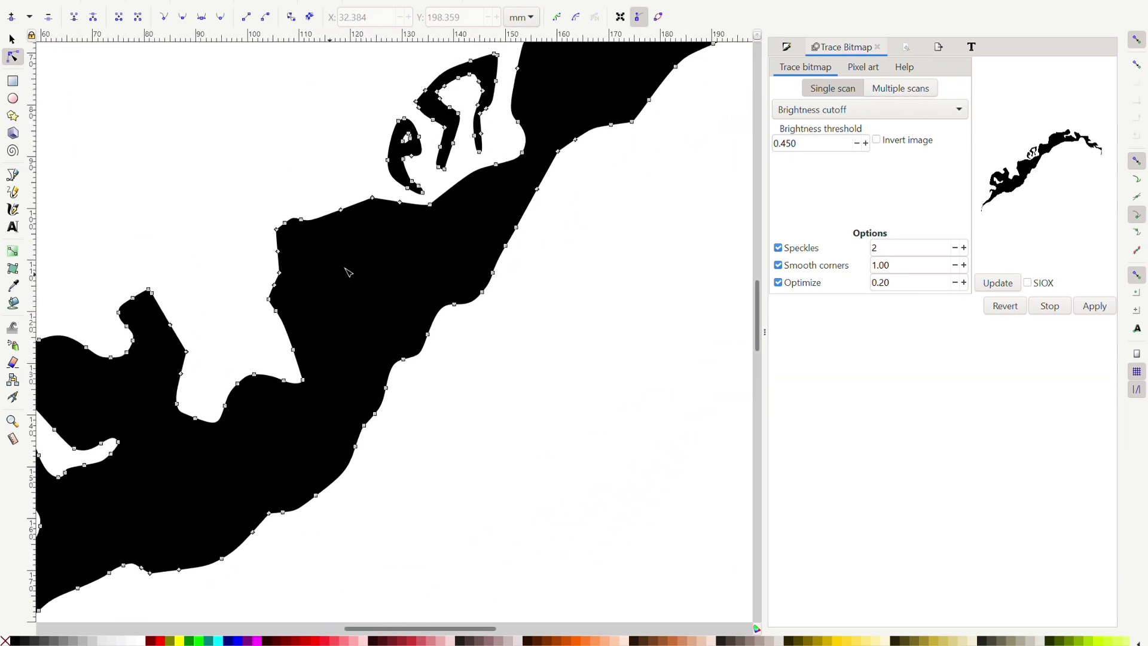
left_click_drag(535, 210, 342, 354)
left_click_drag(585, 231, 388, 321)
left_click_drag(575, 316, 351, 259)
scroll(587, 300, "up", 4)
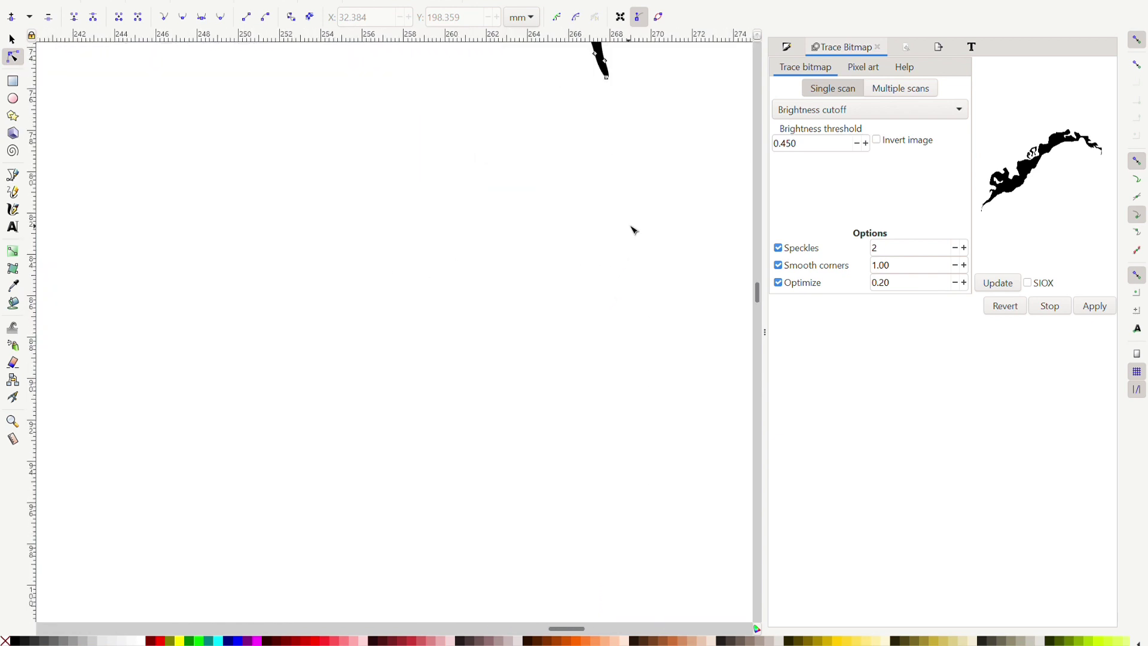
left_click_drag(633, 230, 261, 426)
scroll(559, 364, "right", 9)
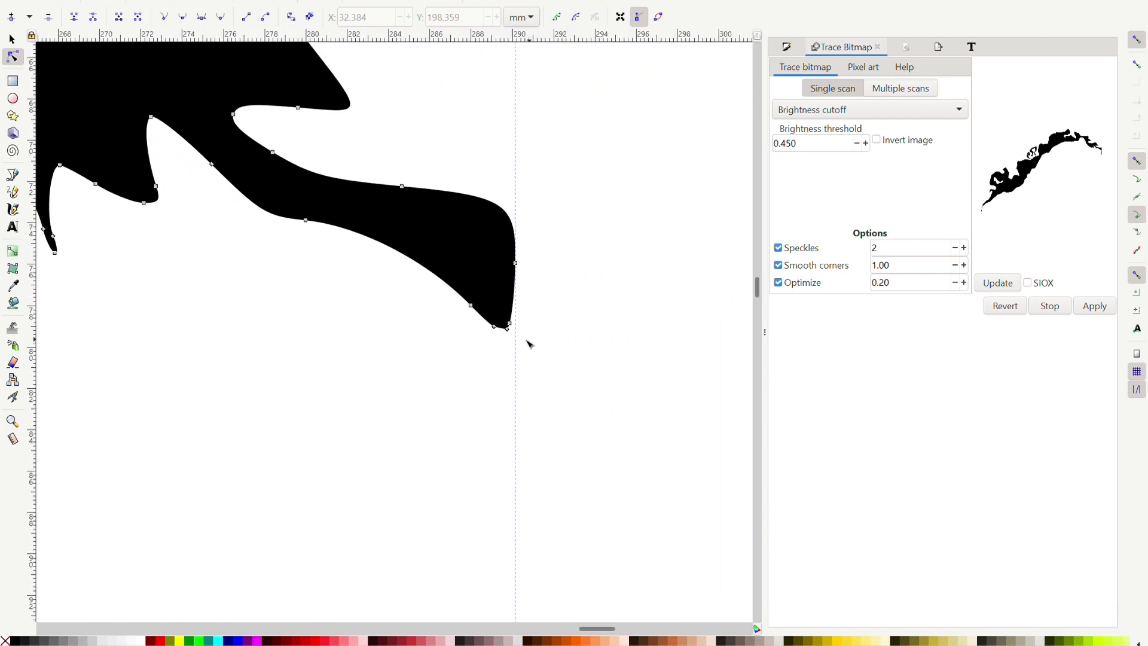
scroll(530, 344, "up", 1)
left_click(556, 326)
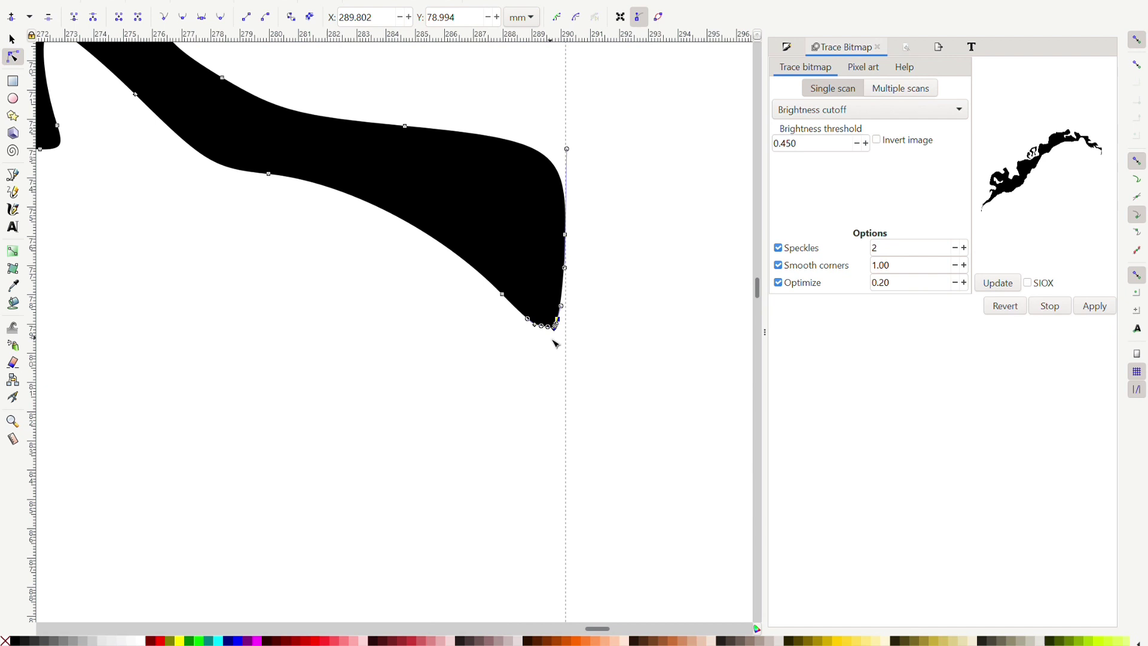
left_click_drag(555, 339, 572, 338)
left_click(599, 339)
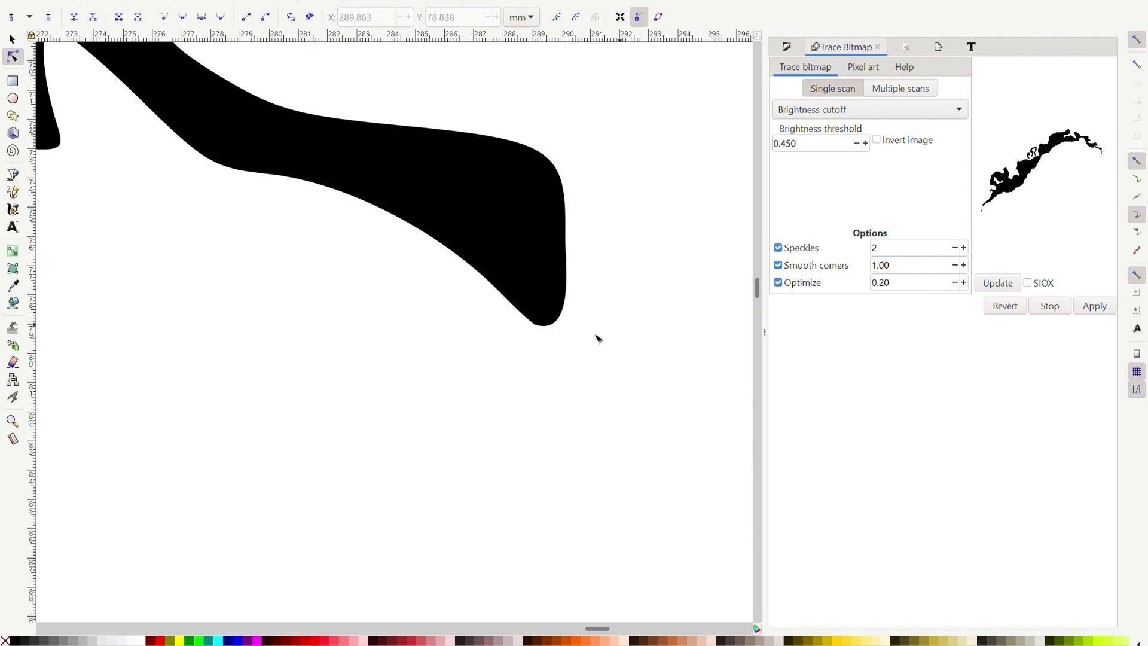
scroll(323, 331, "down", 5, "ctrl")
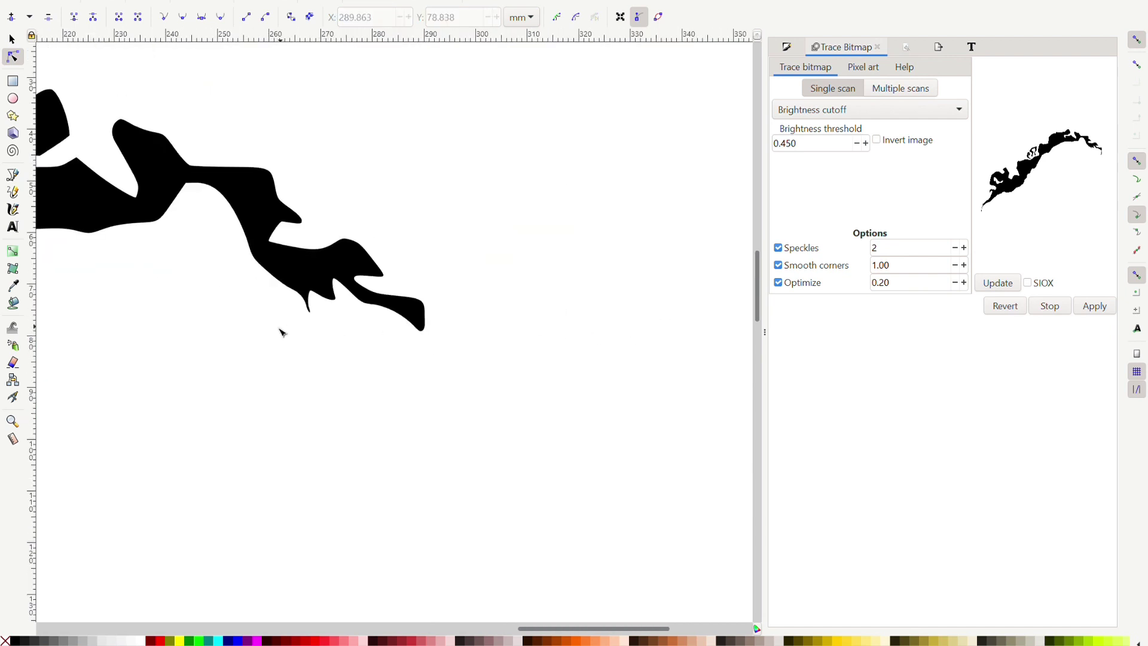
scroll(561, 359, "up", 3, "ctrl")
scroll(514, 350, "down", 3, "ctrl")
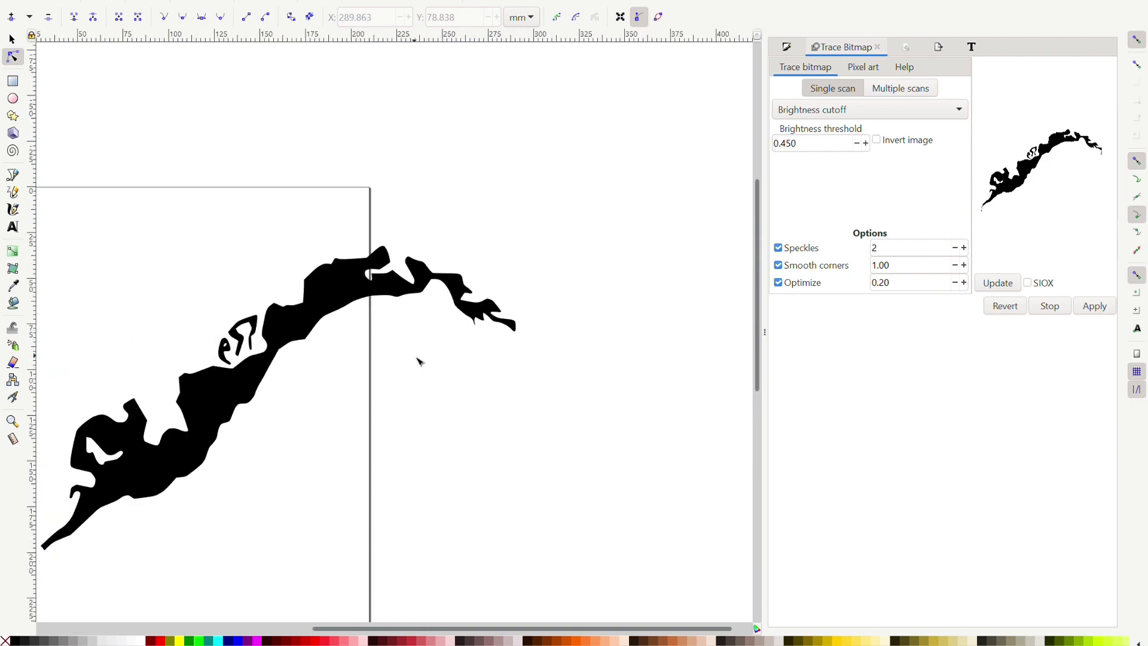
scroll(418, 359, "down", 2)
scroll(418, 358, "left", 3)
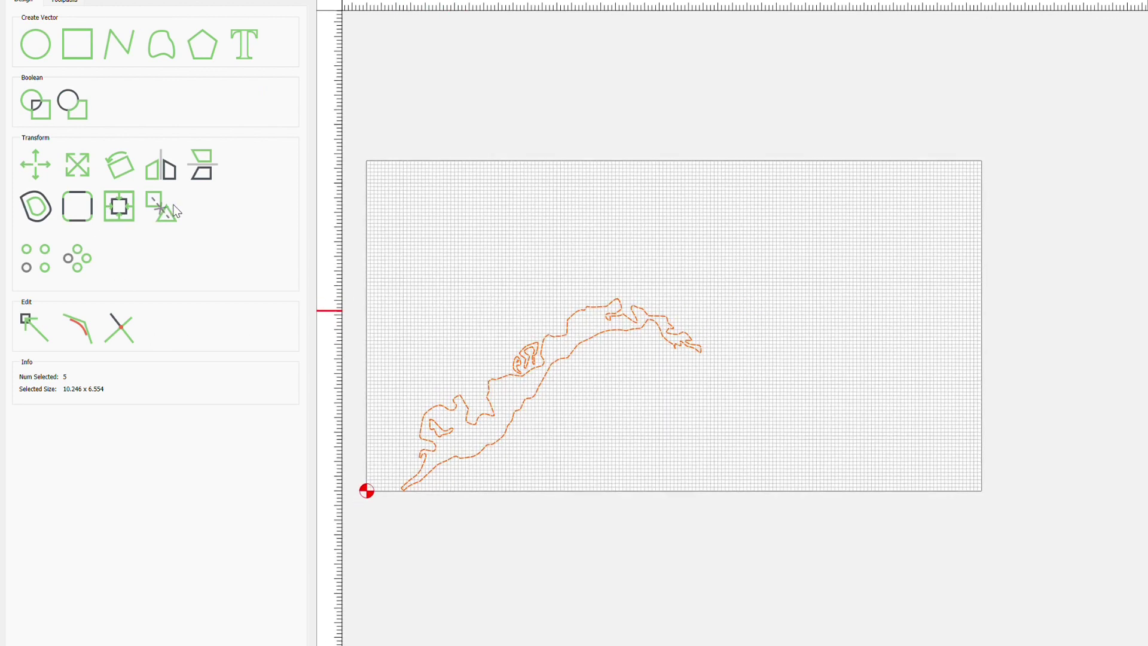
- Scale the lake outline to 15.7306 × 10.0632 in and position it across the stock
left_click(77, 167)
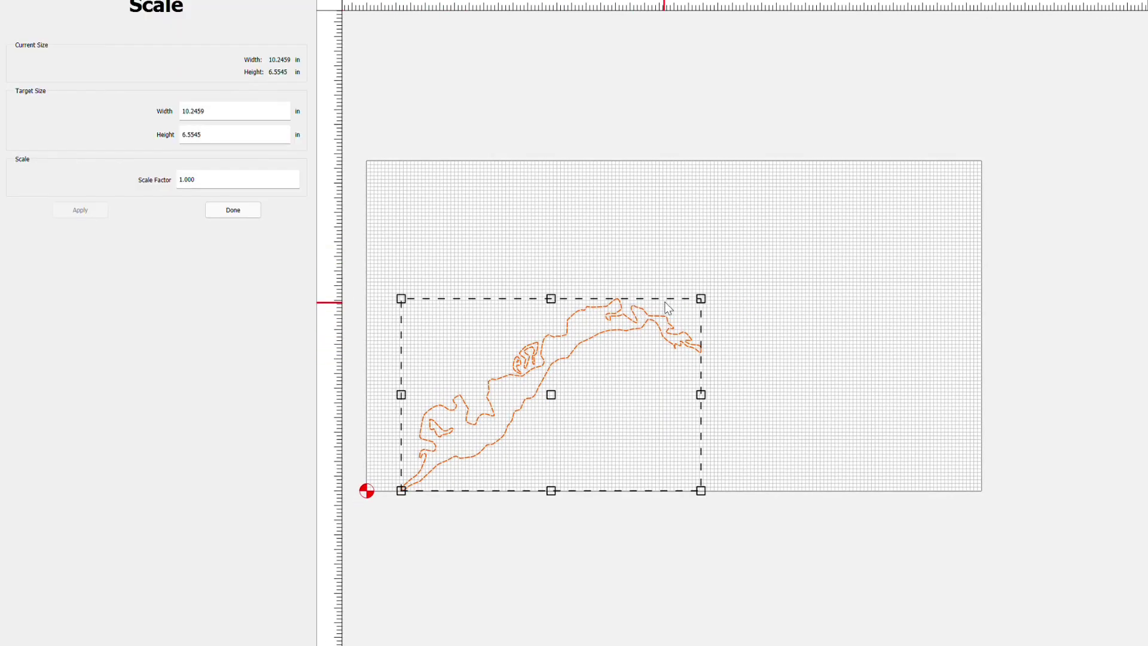
left_click_drag(701, 299, 910, 137)
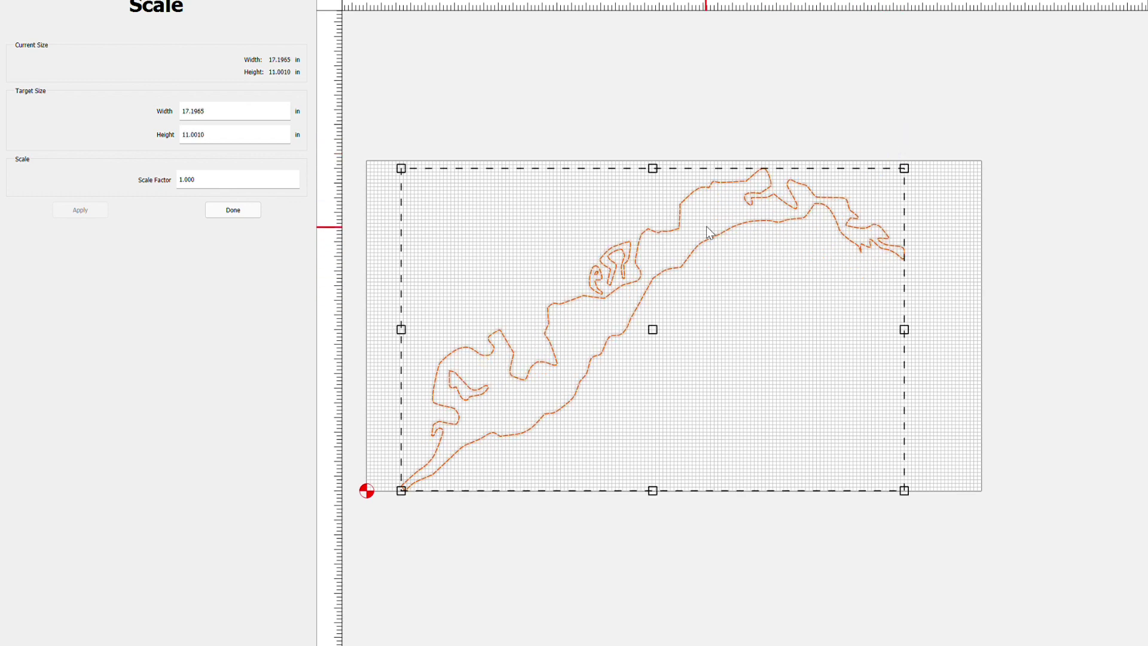
left_click_drag(711, 239, 670, 240)
mouse_move(887, 169)
left_mouse_down()
mouse_move(849, 218)
mouse_move(890, 180)
left_mouse_up()
mouse_move(633, 346)
left_mouse_down()
mouse_move(642, 326)
mouse_move(622, 325)
mouse_move(633, 327)
left_mouse_up()
left_click_drag(869, 169, 843, 184)
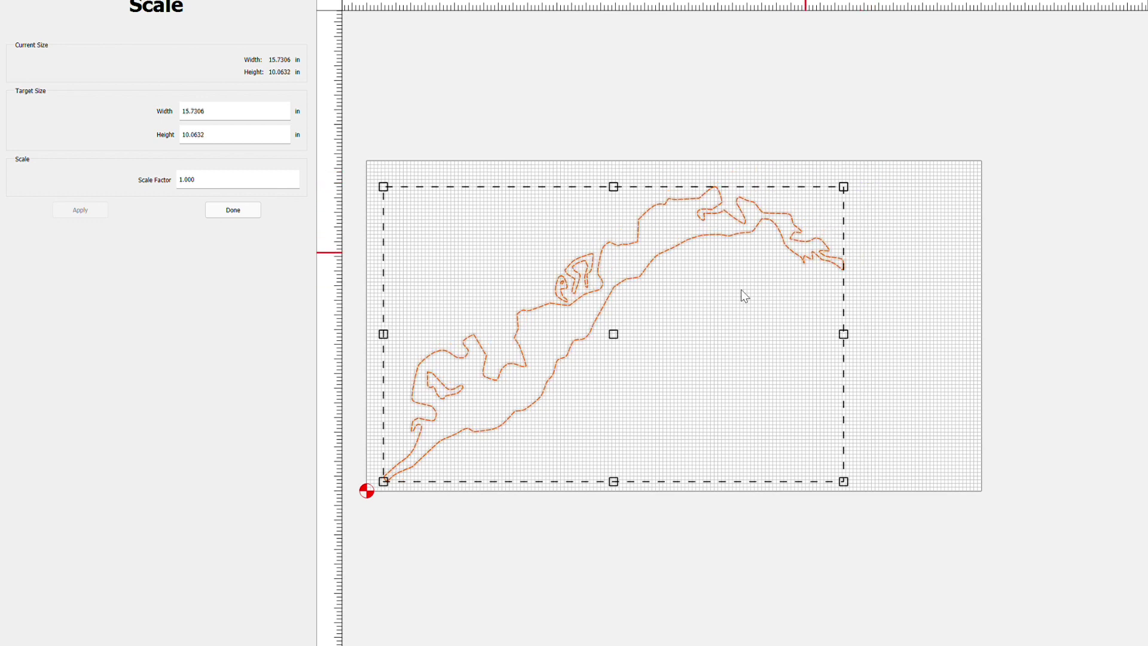
left_click_drag(622, 335, 625, 330)
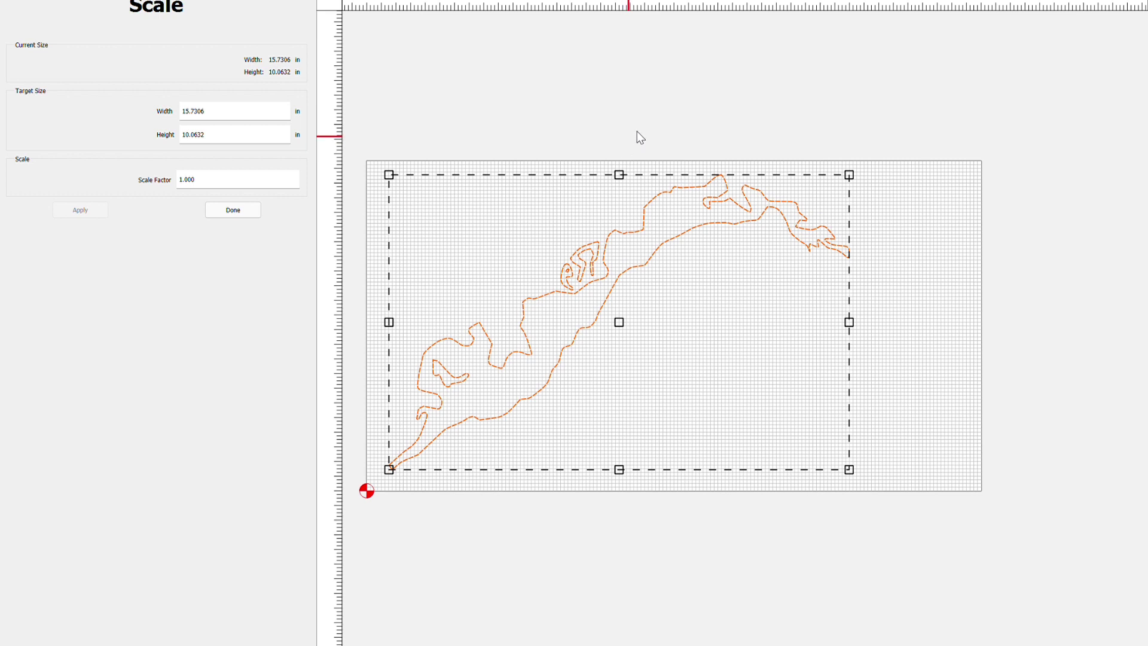
- Add a 'Lake Warner' text object in Rockwell Extra Bold
left_click(675, 101)
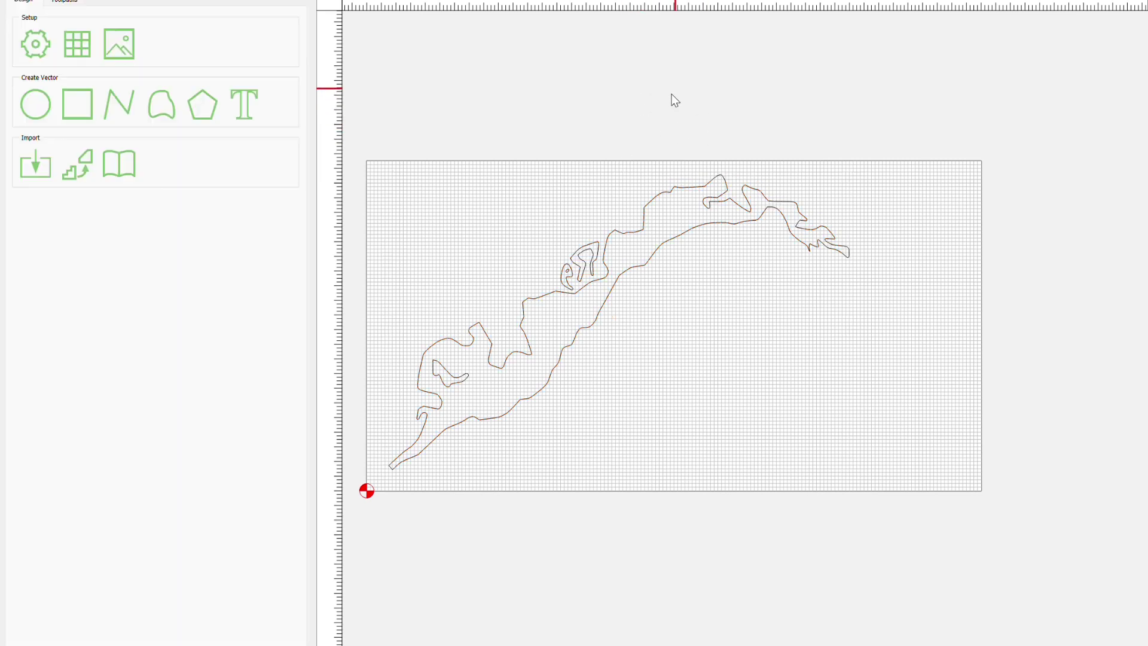
left_click(260, 105)
double_click(35, 59)
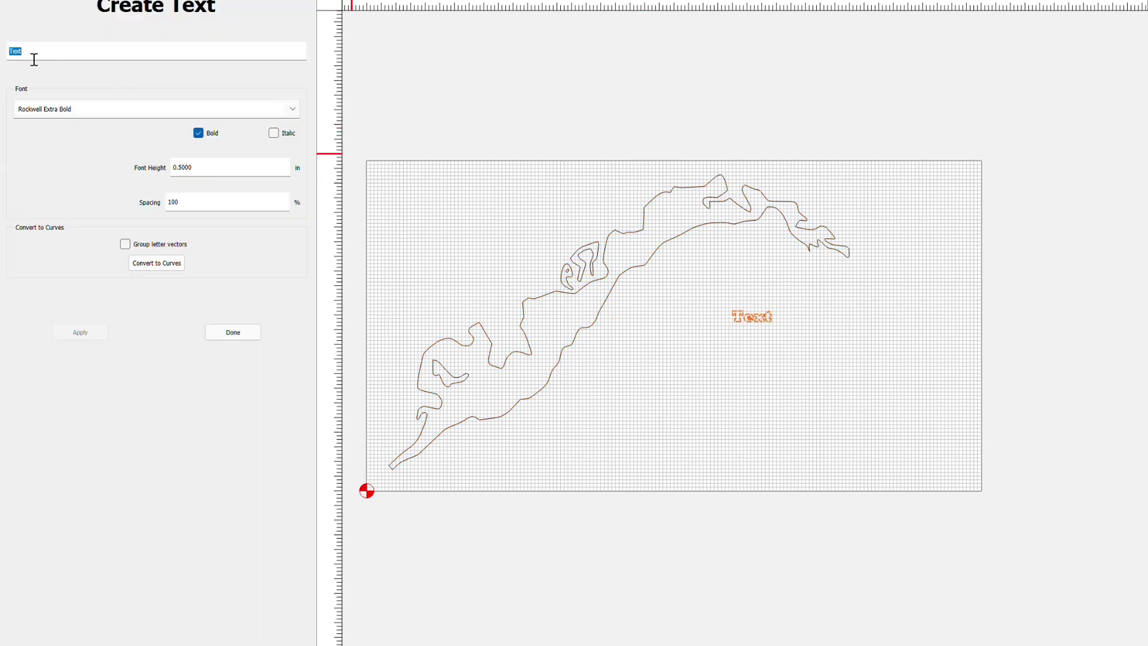
type("LAke")
left_click(69, 336)
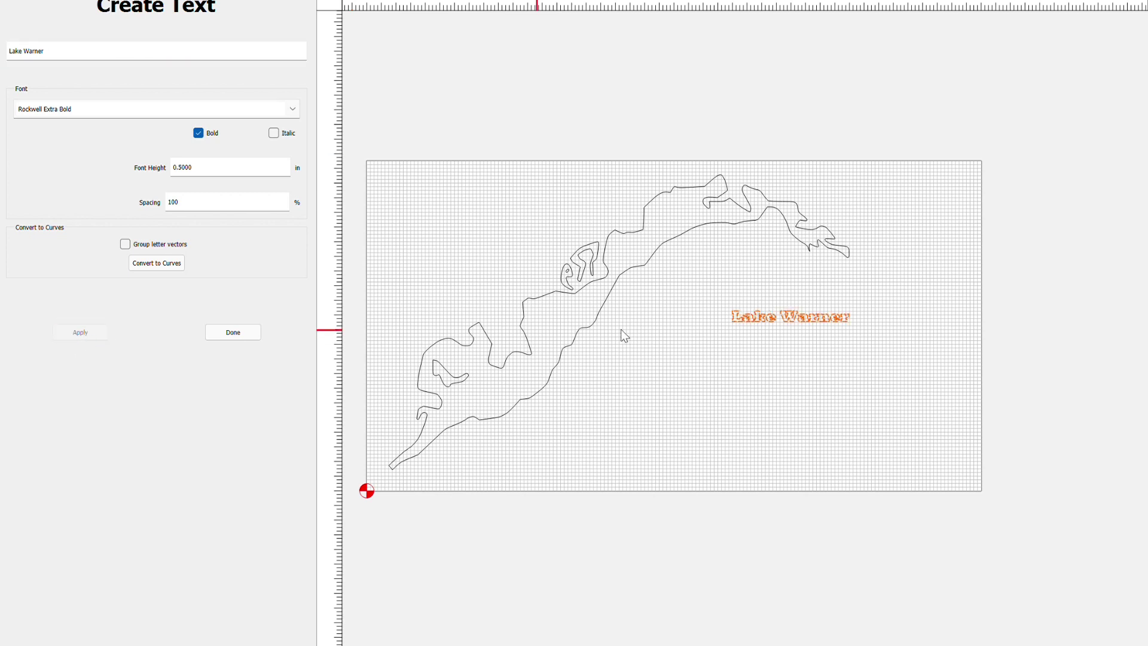
left_click(224, 329)
- Enlarge the Lake Warner text to about 11.1 in wide, right of the lake's middle
left_click(82, 109)
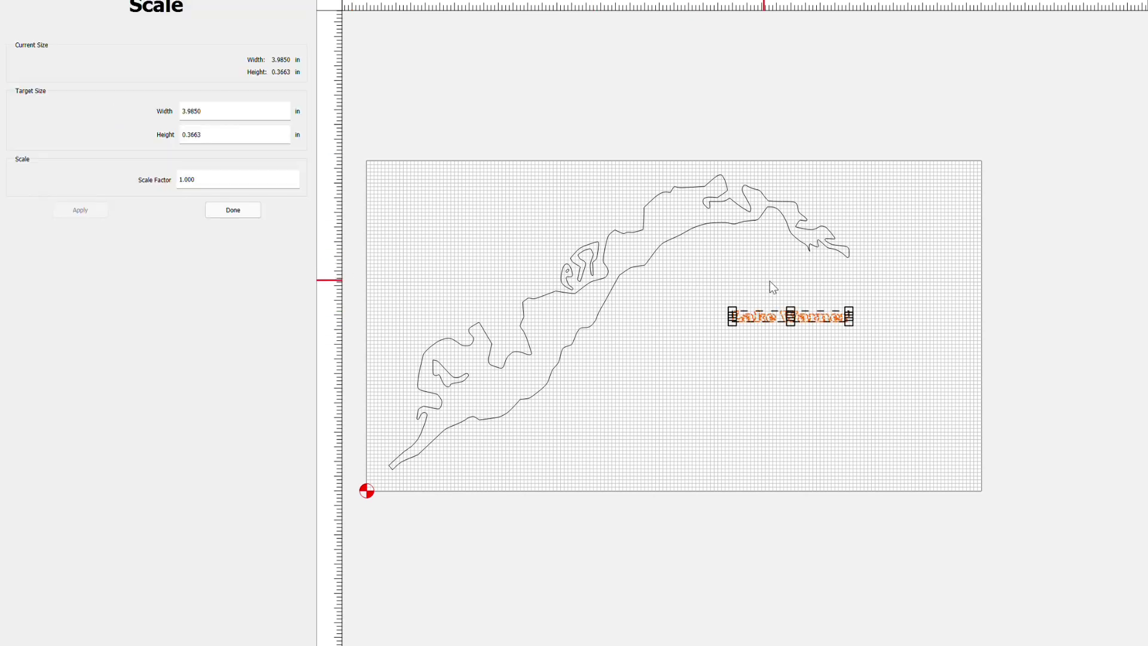
left_click_drag(728, 308, 529, 203)
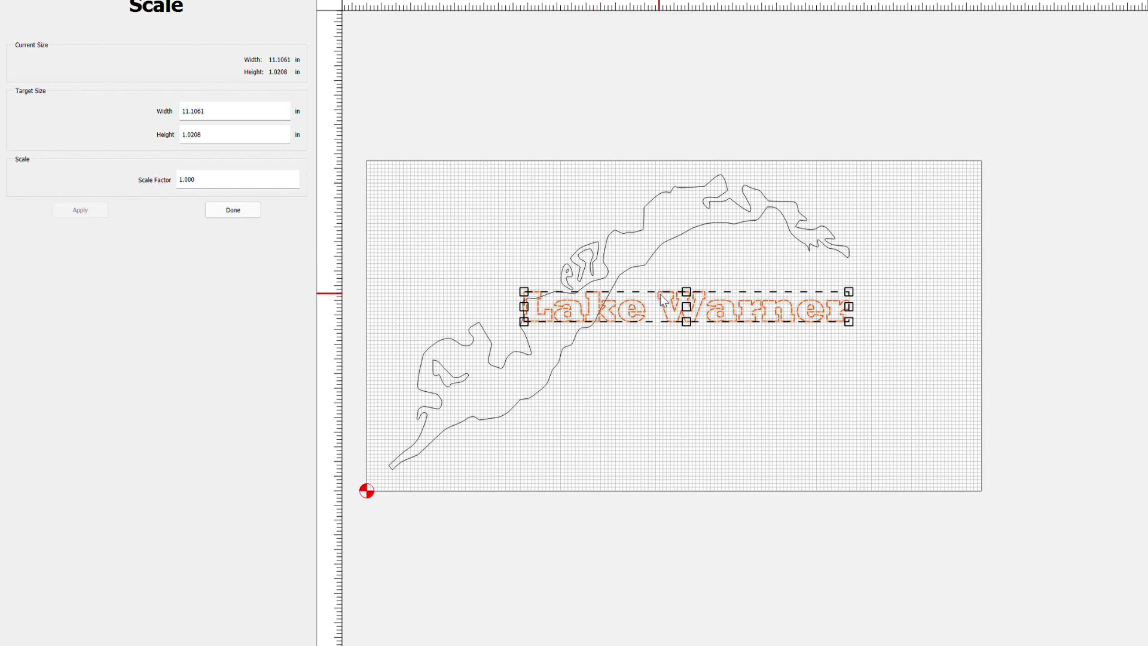
left_click_drag(660, 295, 778, 327)
left_click(806, 446)
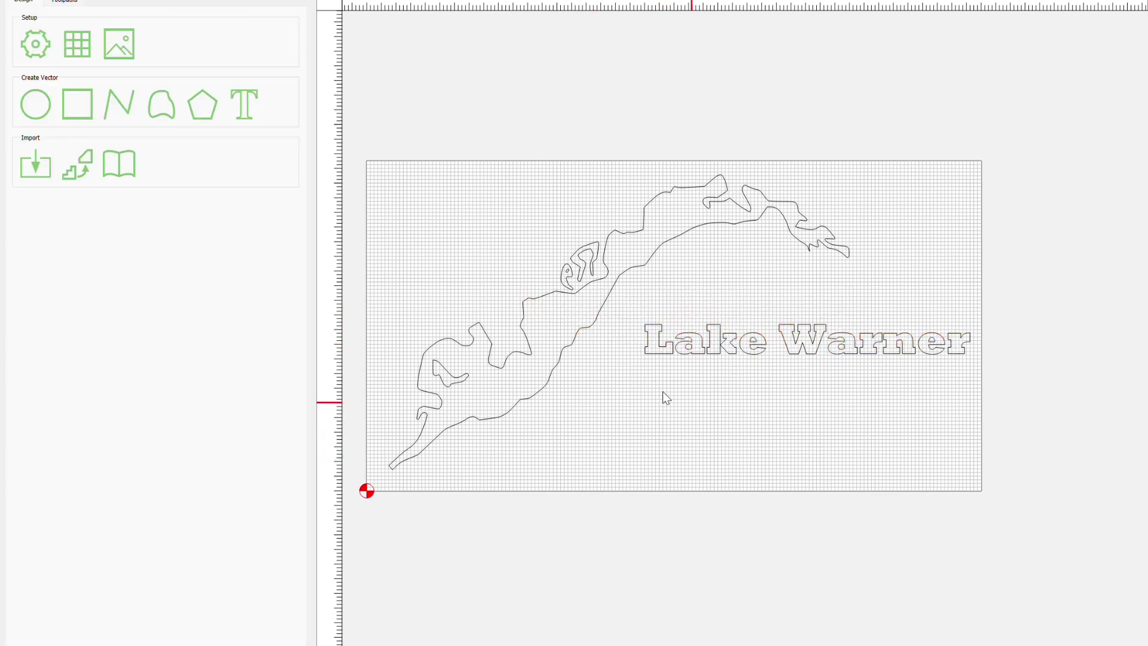